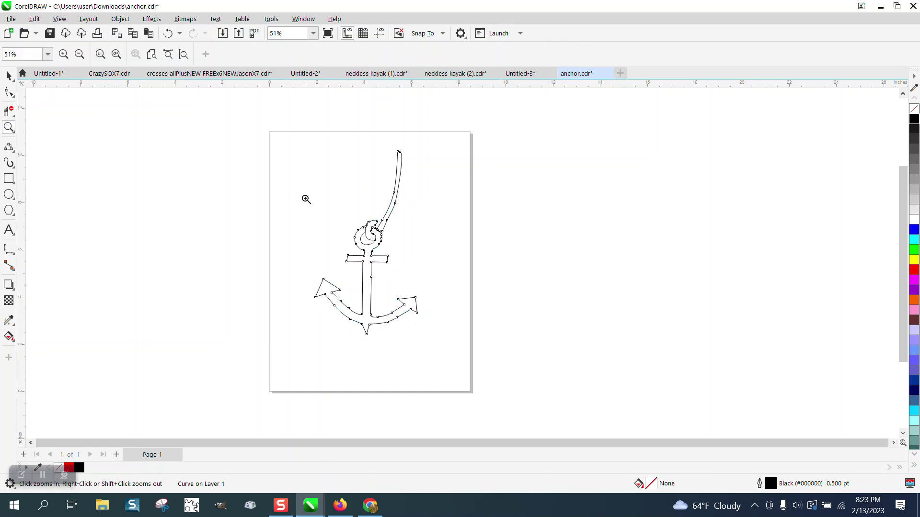
# Step: Draw a downward-bowed 3-Point Curve about 3.97 in wide and 0.83 in deep in the empty area beside the page
pyautogui.moveTo(658, 406); pyautogui.dragTo(659, 405)
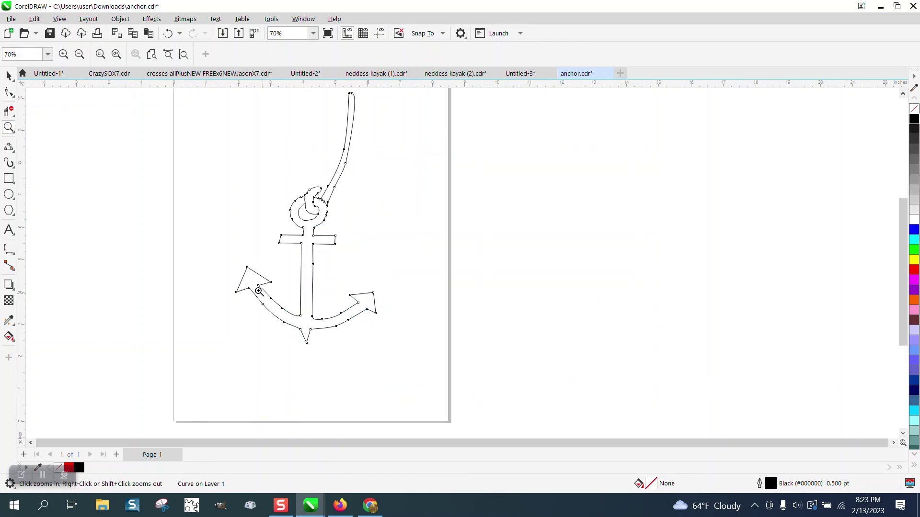
pyautogui.doubleClick(8, 75)
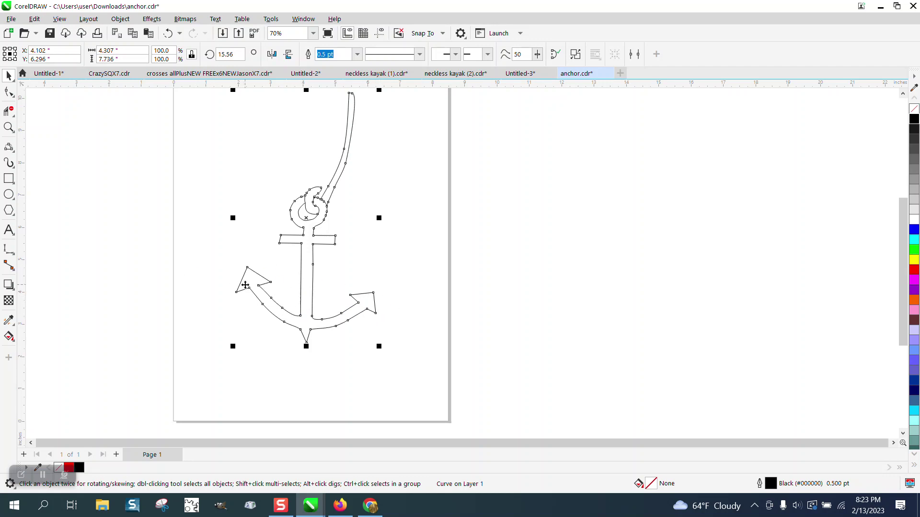
pyautogui.click(13, 149)
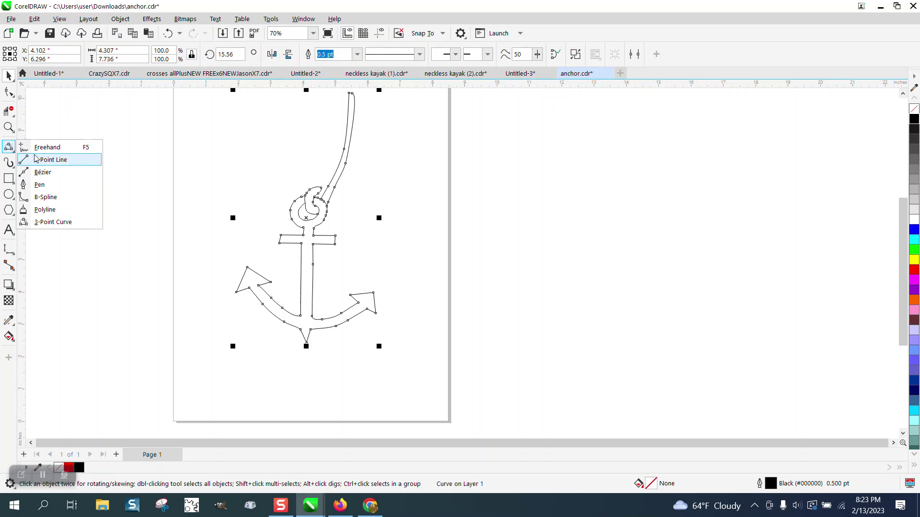
pyautogui.click(50, 222)
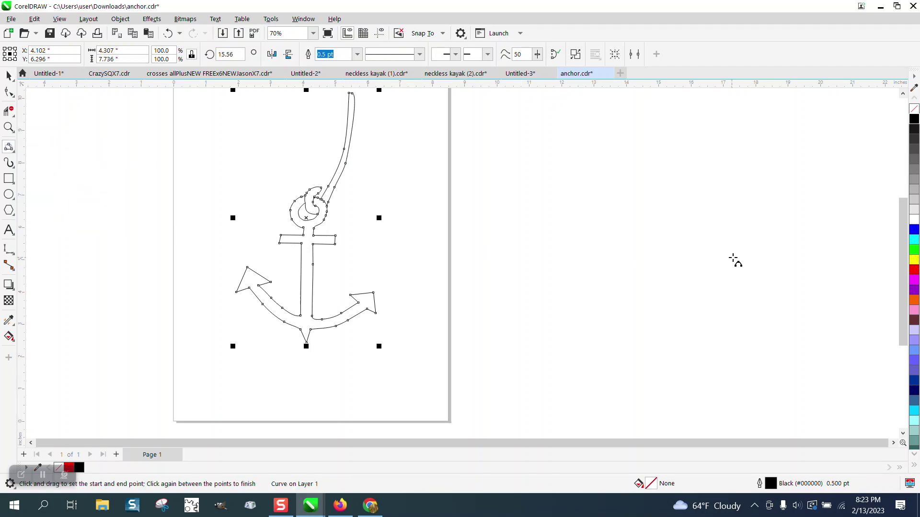
pyautogui.moveTo(750, 252); pyautogui.dragTo(623, 251)
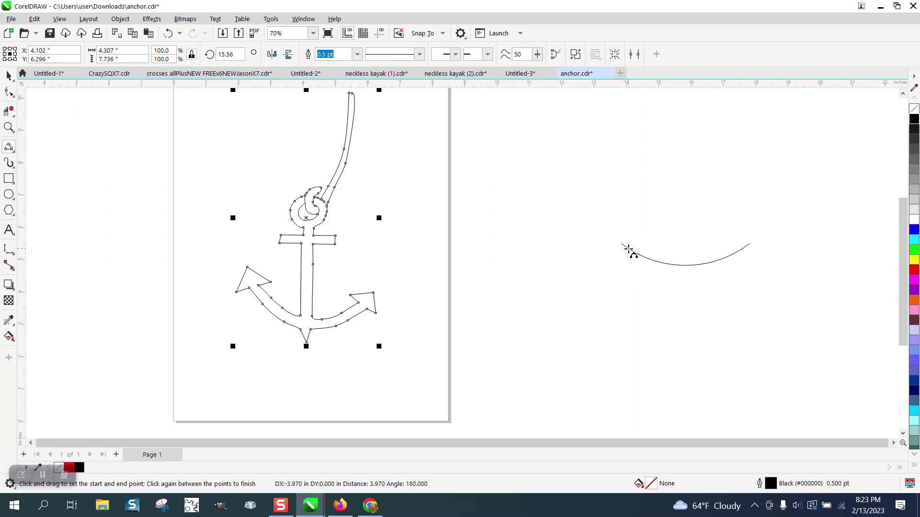
pyautogui.click(629, 251)
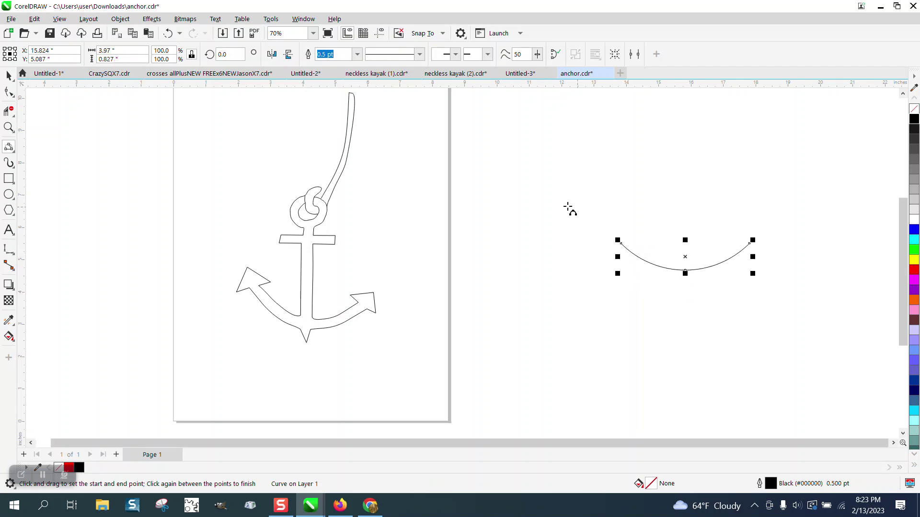
# Step: Add solid triangular arrowheads to both ends of the curve and set its outline width to 16 pt
pyautogui.click(456, 55)
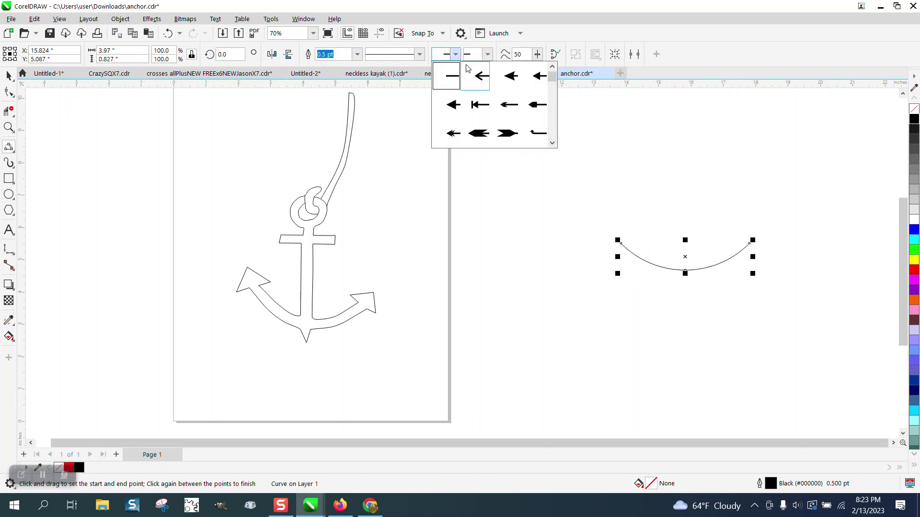
pyautogui.click(454, 105)
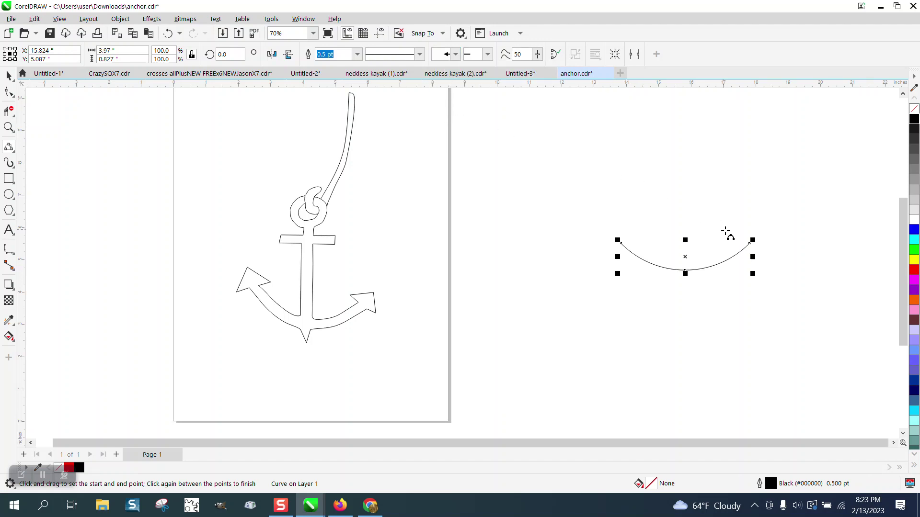
pyautogui.click(487, 54)
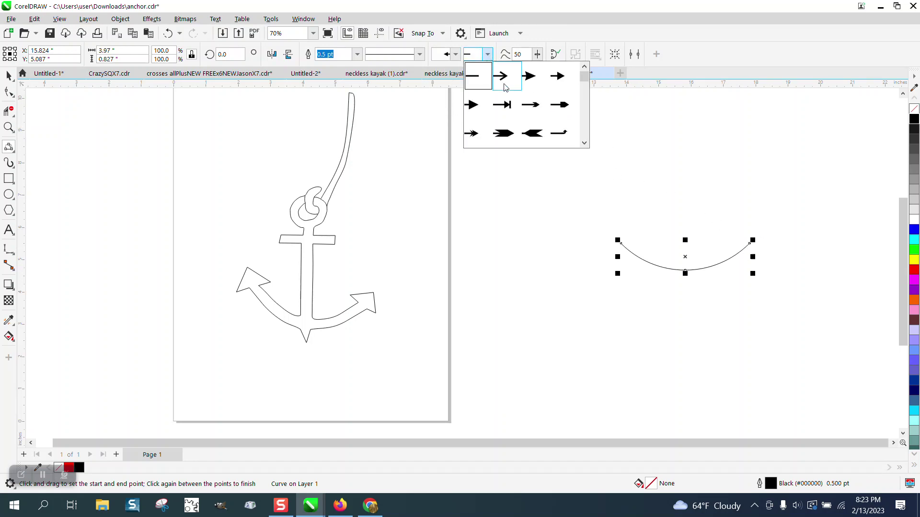
pyautogui.click(528, 82)
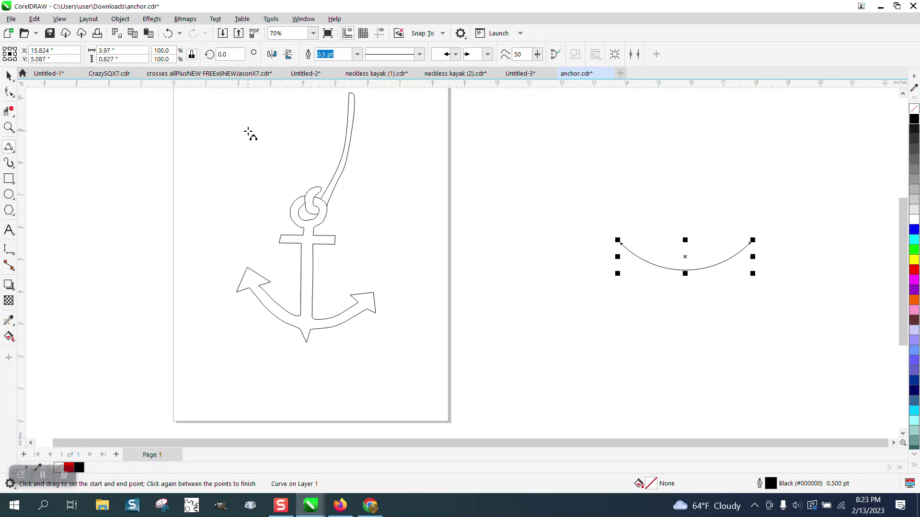
pyautogui.click(357, 55)
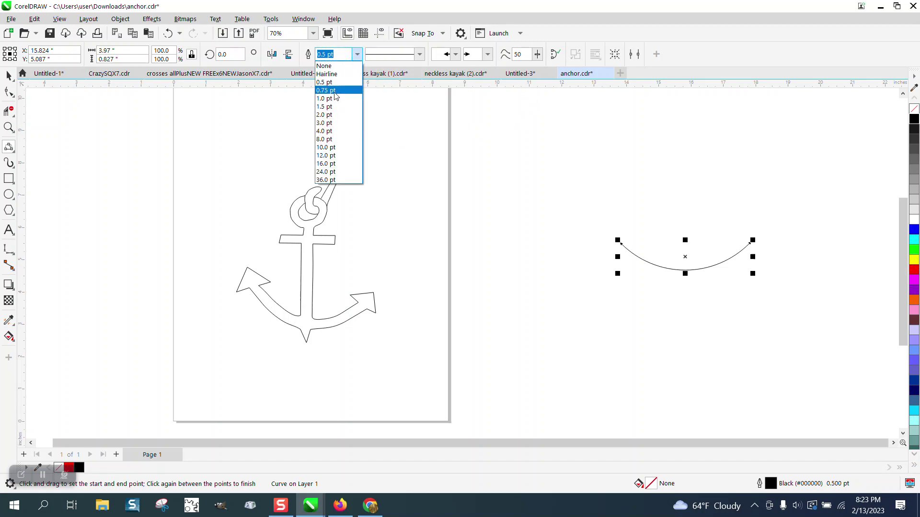
pyautogui.click(328, 164)
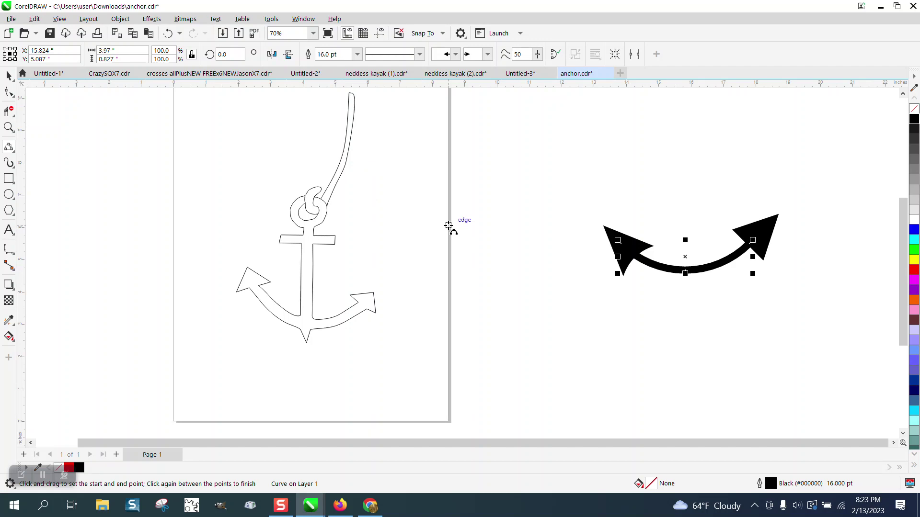
# Step: Set the double-headed arrow's outline width to 12 pt and try to convert its outline to an object
pyautogui.click(357, 55)
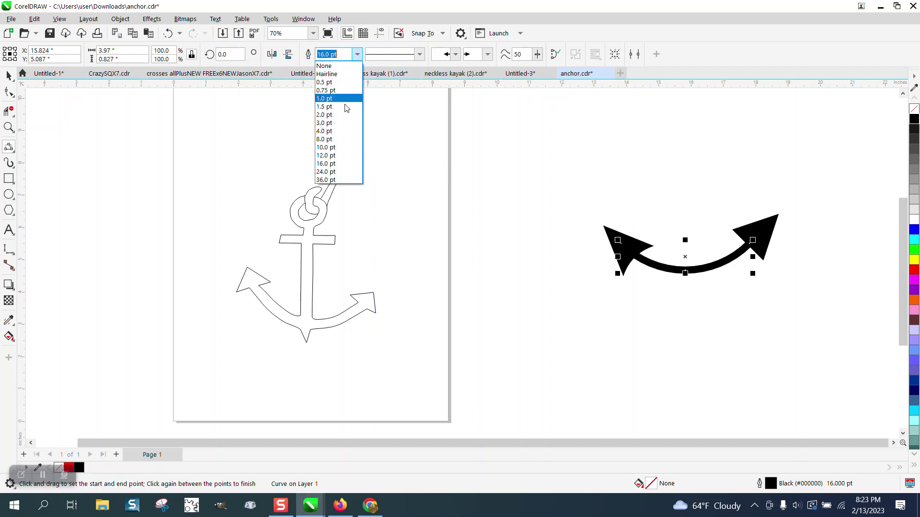
pyautogui.click(333, 155)
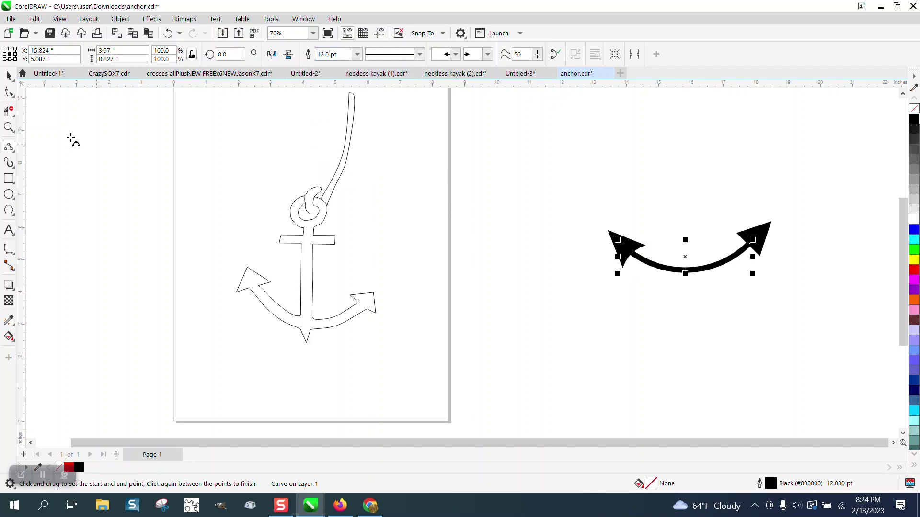
pyautogui.click(9, 76)
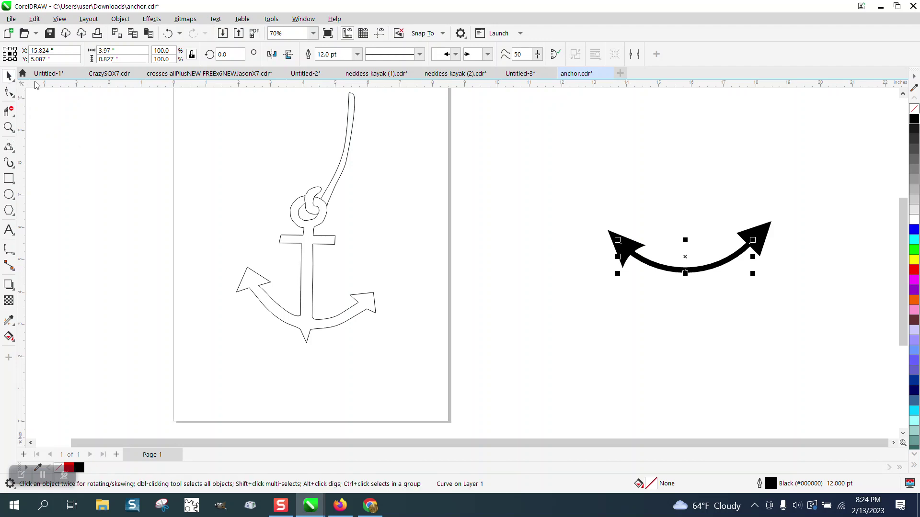
pyautogui.click(120, 19)
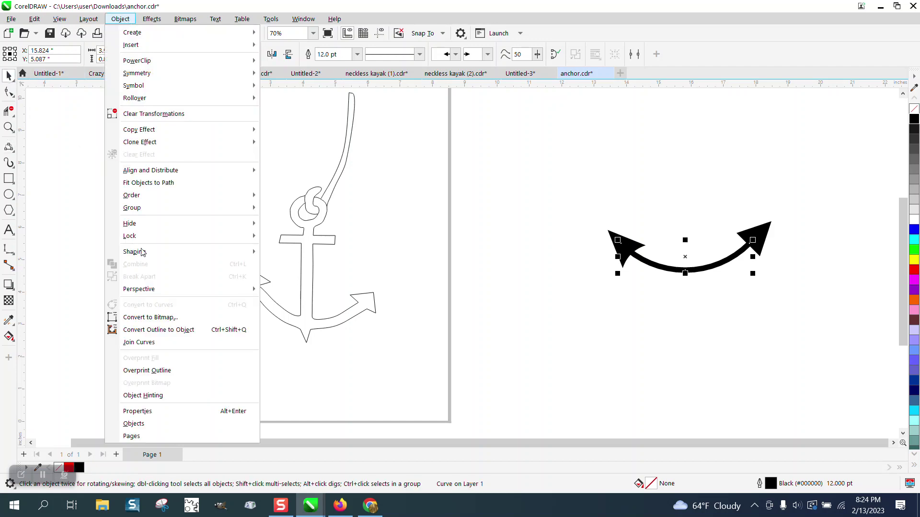
pyautogui.click(160, 334)
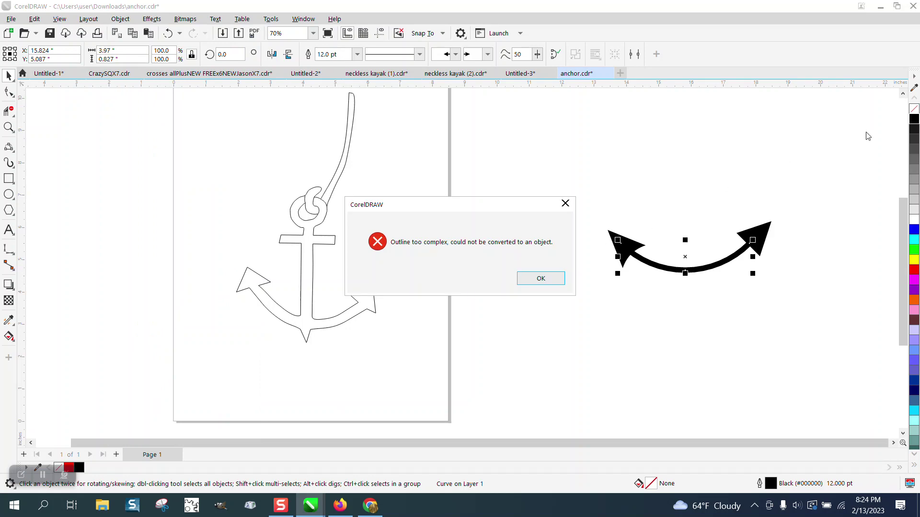
pyautogui.click(534, 276)
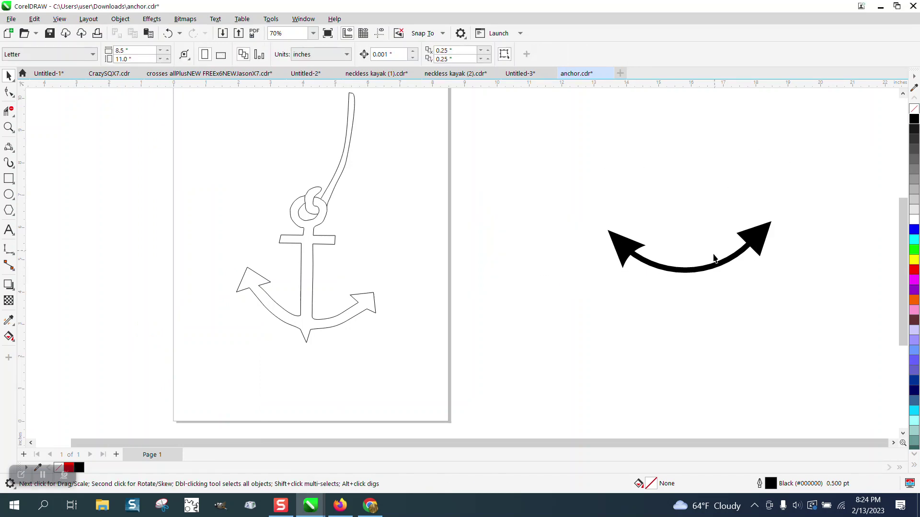
# Step: Undo the last two outline width changes on the double-headed arrow and redo the 16 pt width
pyautogui.click(715, 271)
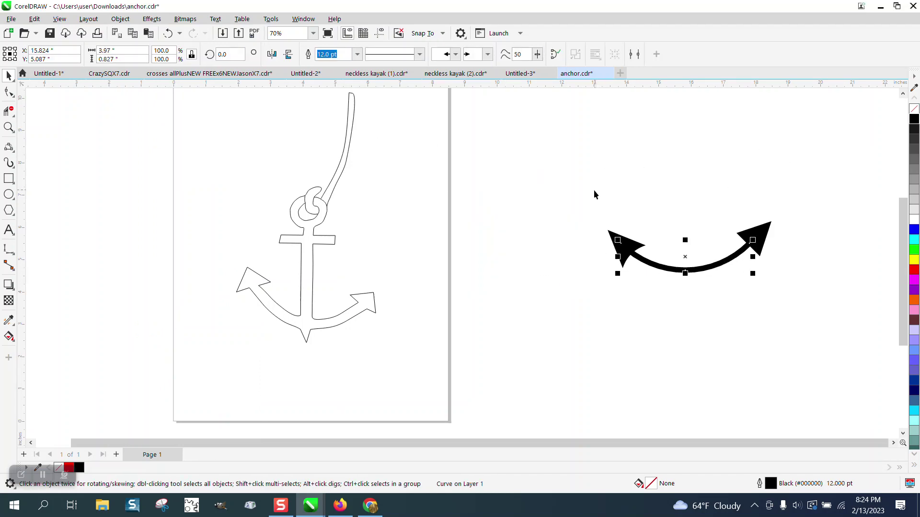
pyautogui.moveTo(595, 194); pyautogui.dragTo(801, 297)
pyautogui.moveTo(539, 178); pyautogui.dragTo(827, 337)
pyautogui.click(169, 33)
pyautogui.click(168, 34)
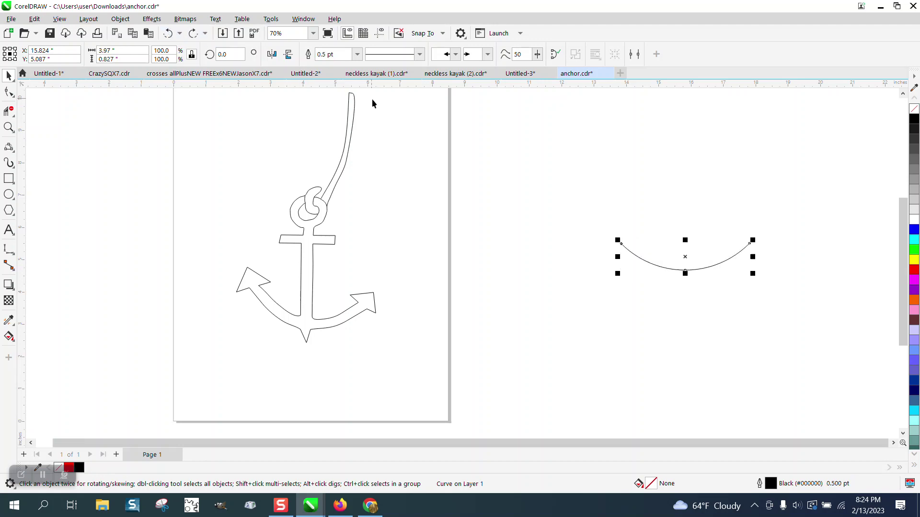
pyautogui.click(193, 33)
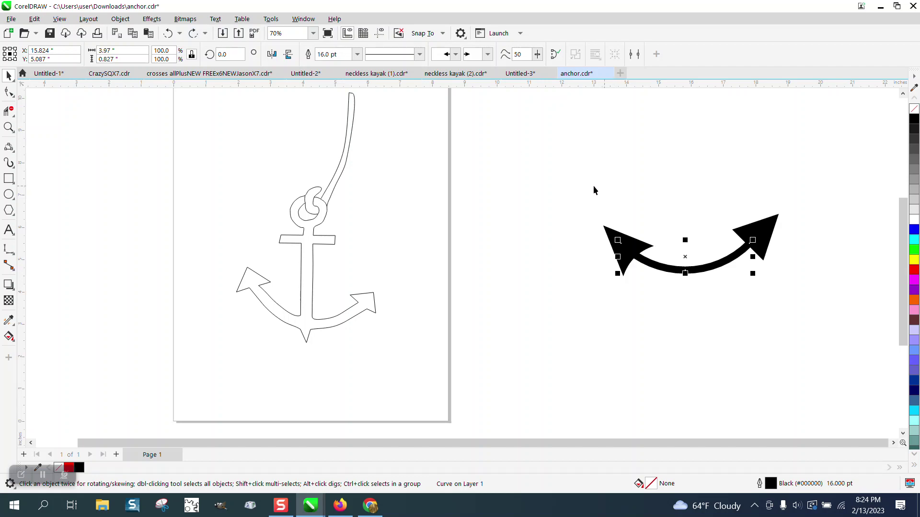
# Step: Convert the double-headed arrow's outline to an object and give the shape no fill with a black outline
pyautogui.moveTo(578, 181); pyautogui.dragTo(806, 334)
pyautogui.click(609, 235)
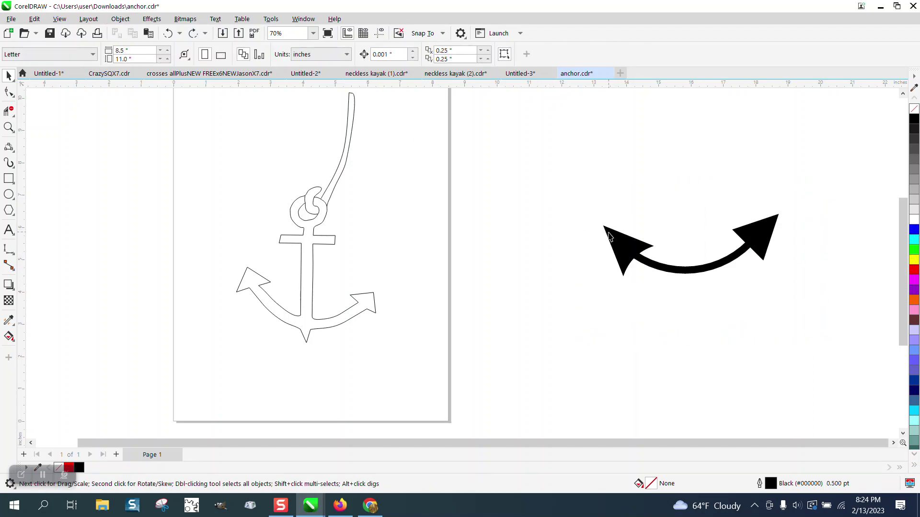
pyautogui.moveTo(550, 158); pyautogui.dragTo(798, 308)
pyautogui.moveTo(862, 354); pyautogui.dragTo(864, 355)
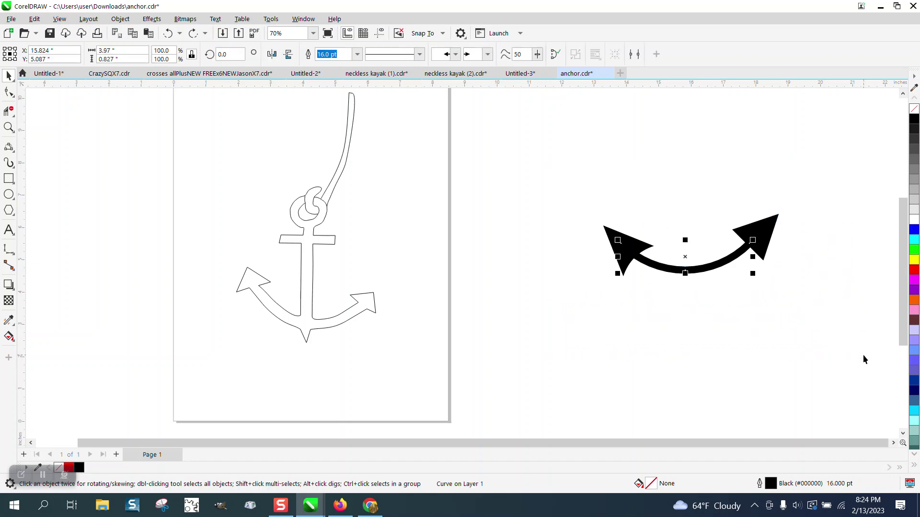
pyautogui.click(126, 19)
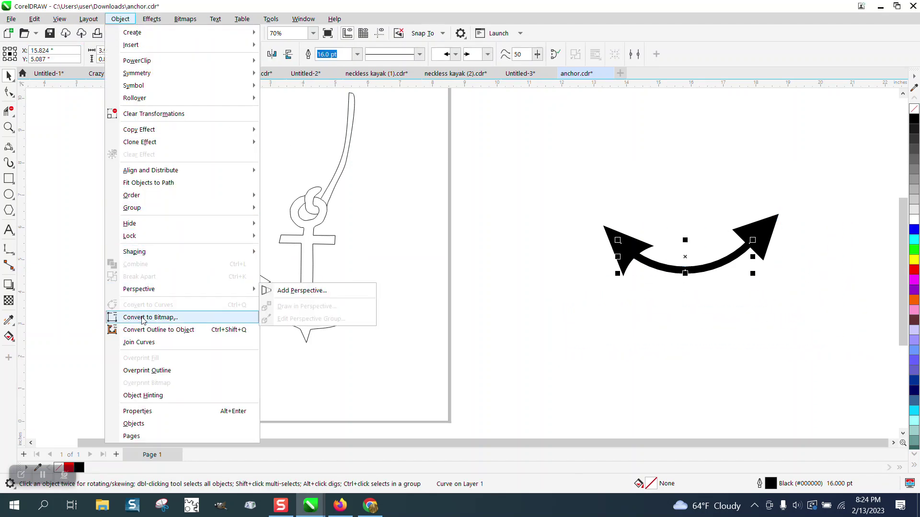
pyautogui.click(152, 332)
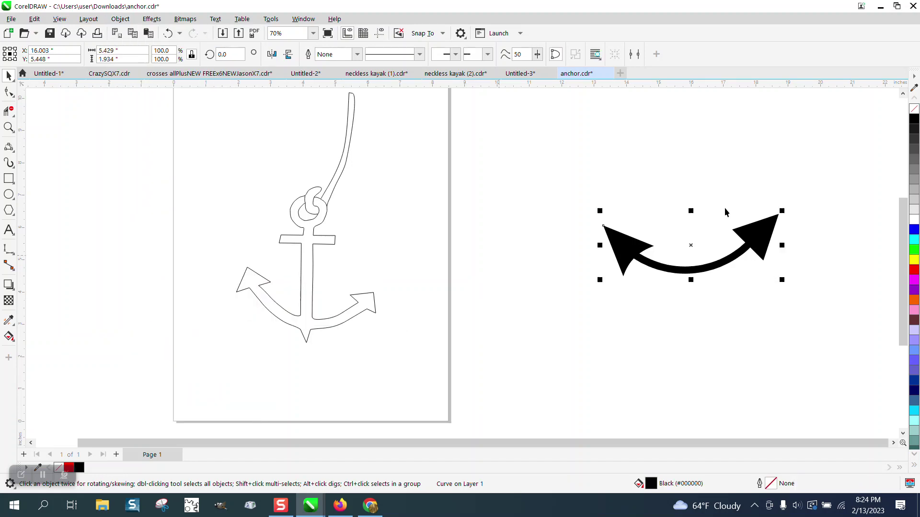
pyautogui.click(914, 109)
pyautogui.rightClick(914, 119)
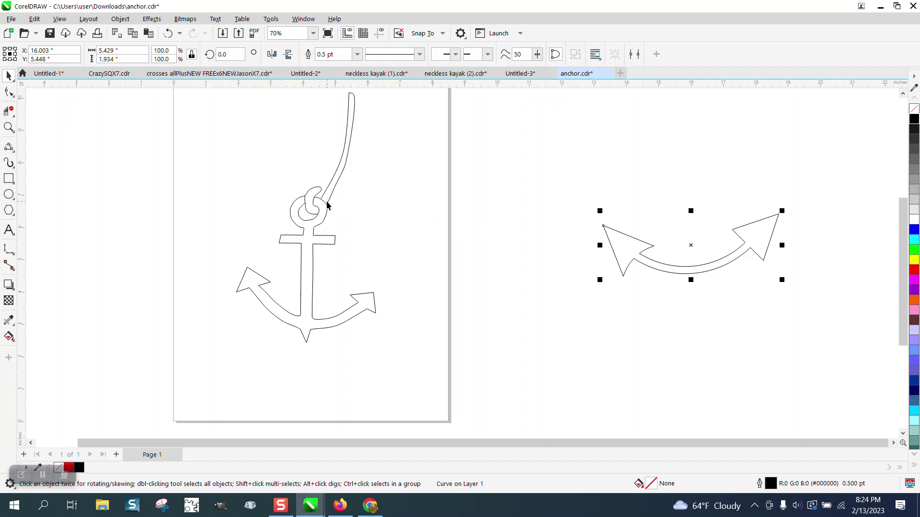
# Step: Move all three anchor and rope objects together off the page, just beyond its left edge
pyautogui.scroll(-2, 327, 205)
pyautogui.moveTo(280, 139); pyautogui.dragTo(420, 301)
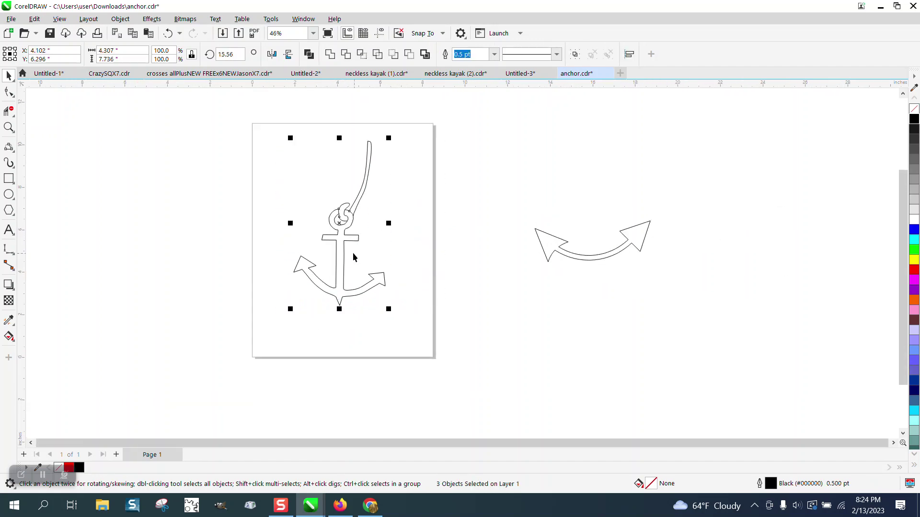
pyautogui.moveTo(356, 219); pyautogui.dragTo(219, 207)
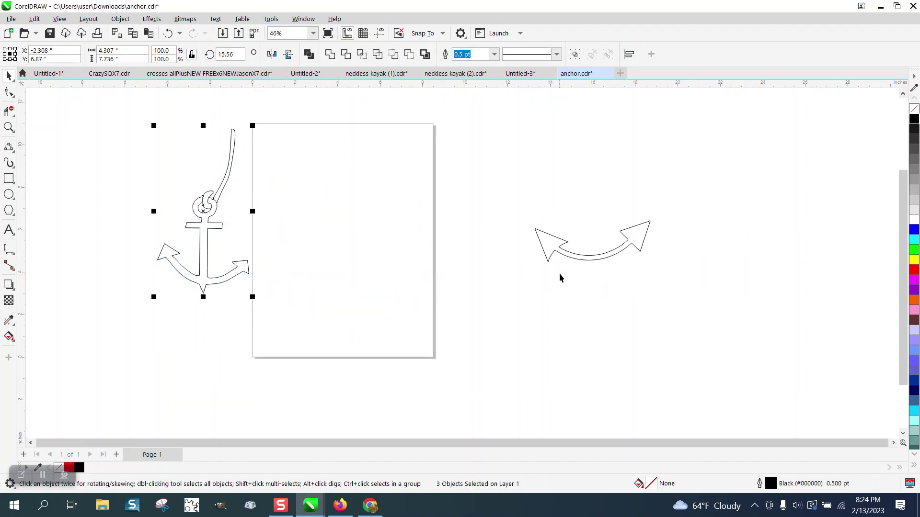
# Step: Center the double-headed arrow on the page and shift it down by about 0.65 in
pyautogui.click(597, 260)
pyautogui.press('p')
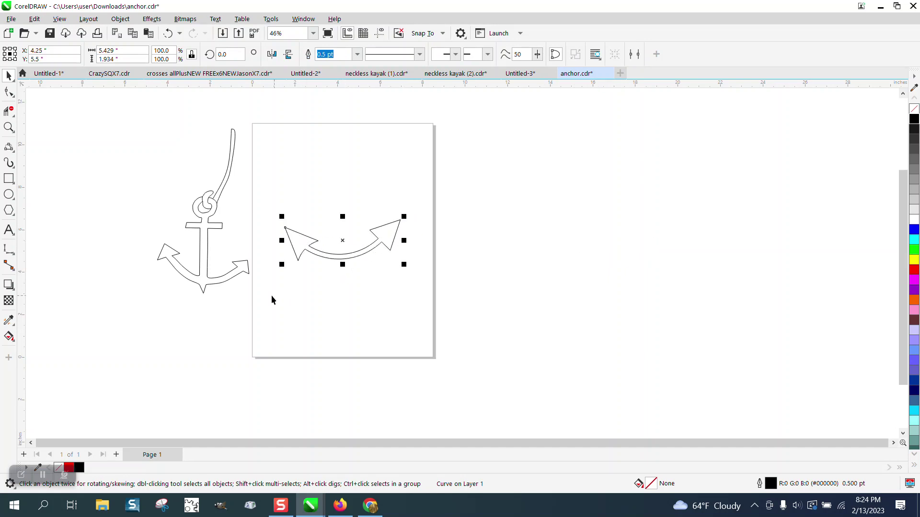
pyautogui.moveTo(343, 241); pyautogui.dragTo(344, 256)
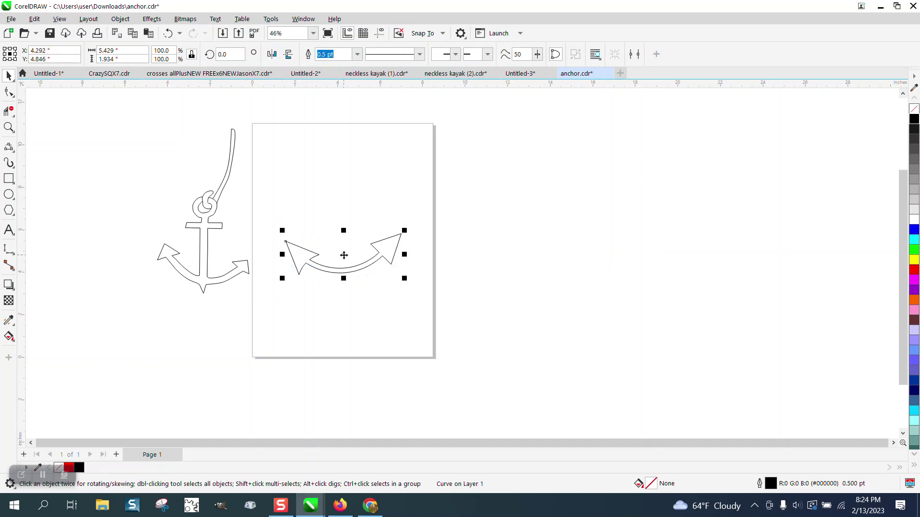
# Step: Rotate the double-headed arrow slightly clockwise to about 355.6° so that its two tips are level
pyautogui.click(344, 255)
pyautogui.moveTo(404, 231); pyautogui.dragTo(407, 235)
pyautogui.click(462, 235)
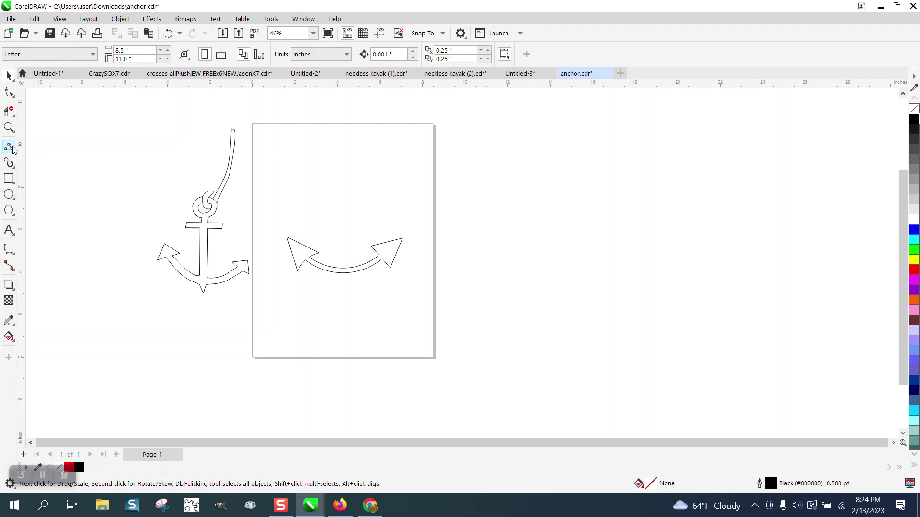
# Step: Give the curved double-headed arrow a hairline outline in red
pyautogui.click(9, 127)
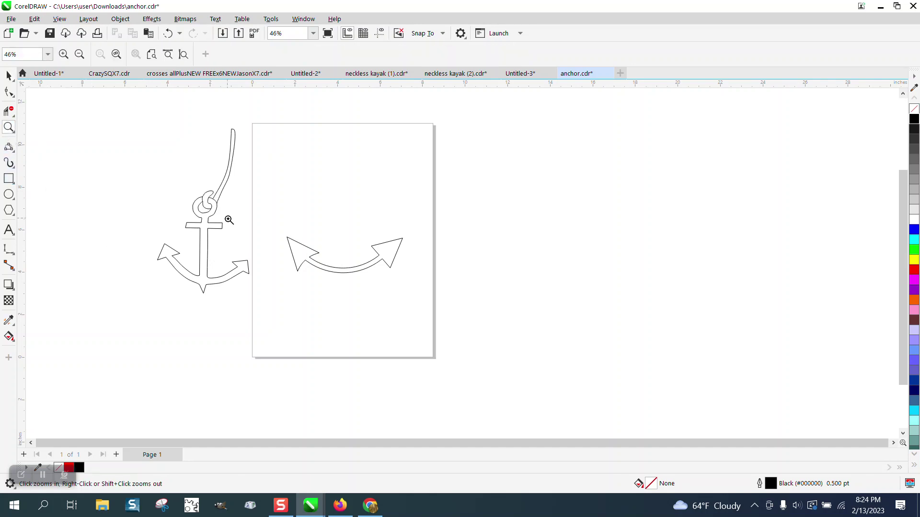
pyautogui.moveTo(357, 276); pyautogui.dragTo(408, 300)
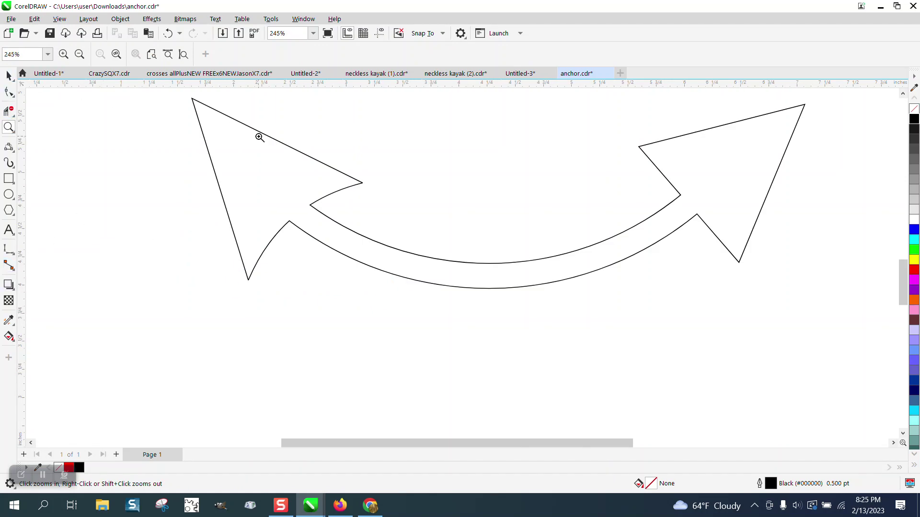
pyautogui.click(8, 75)
pyautogui.click(277, 141)
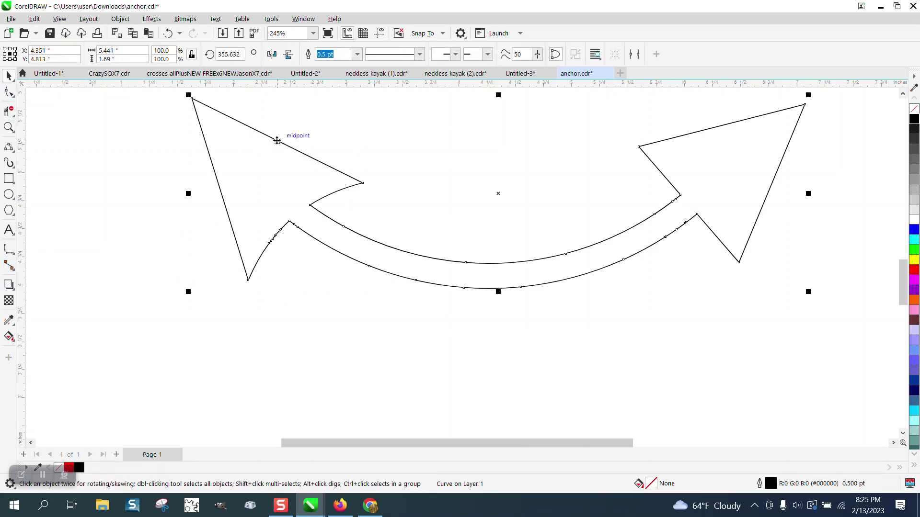
pyautogui.click(357, 54)
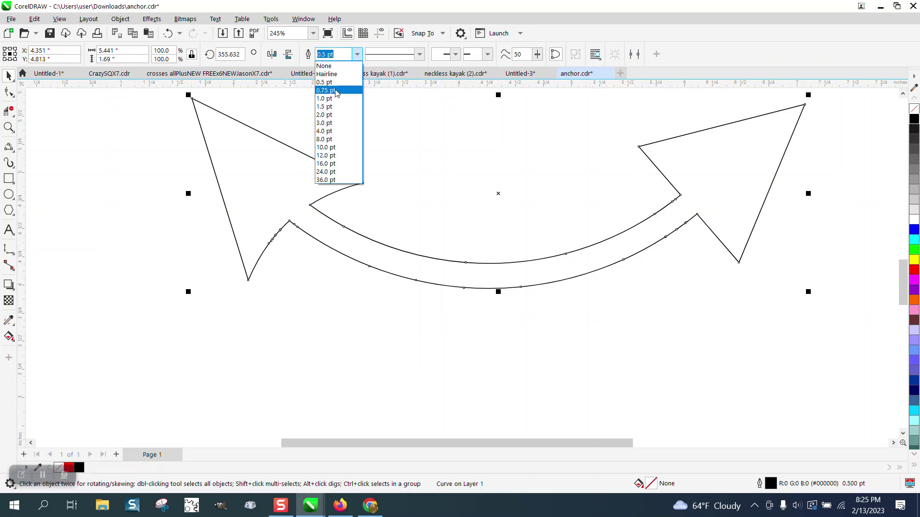
pyautogui.click(326, 74)
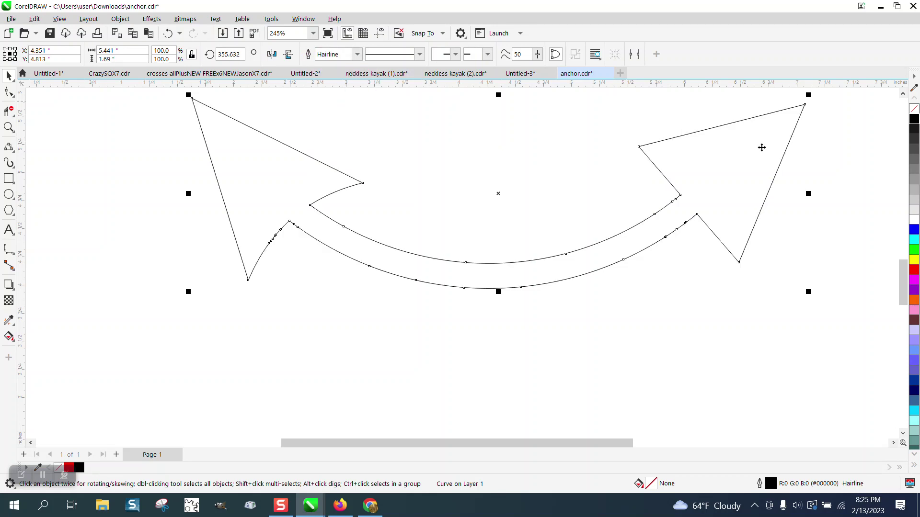
pyautogui.rightClick(915, 271)
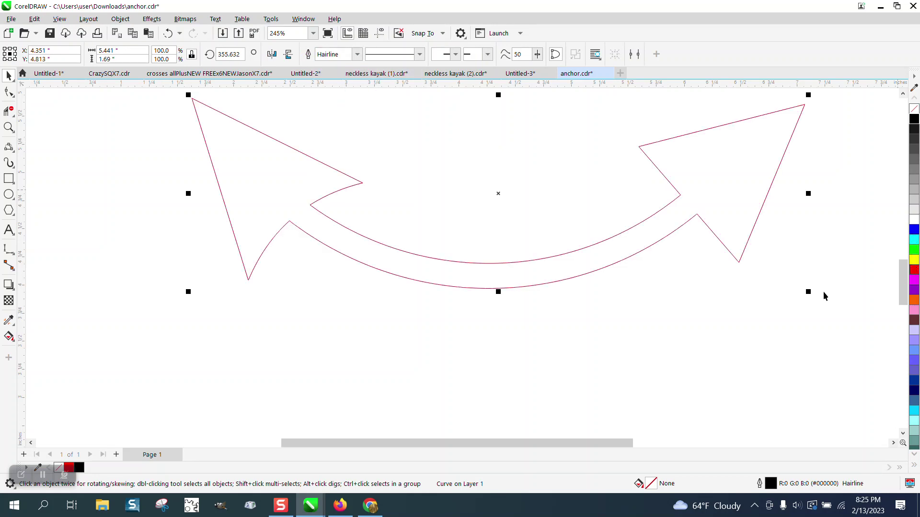
pyautogui.click(769, 434)
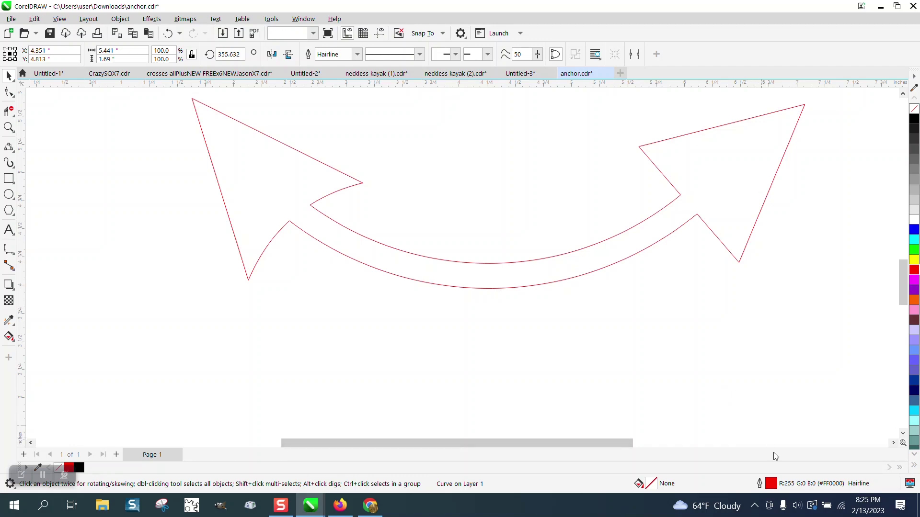
# Step: Set the document's default outline for graphic objects to hairline width in red
pyautogui.doubleClick(771, 484)
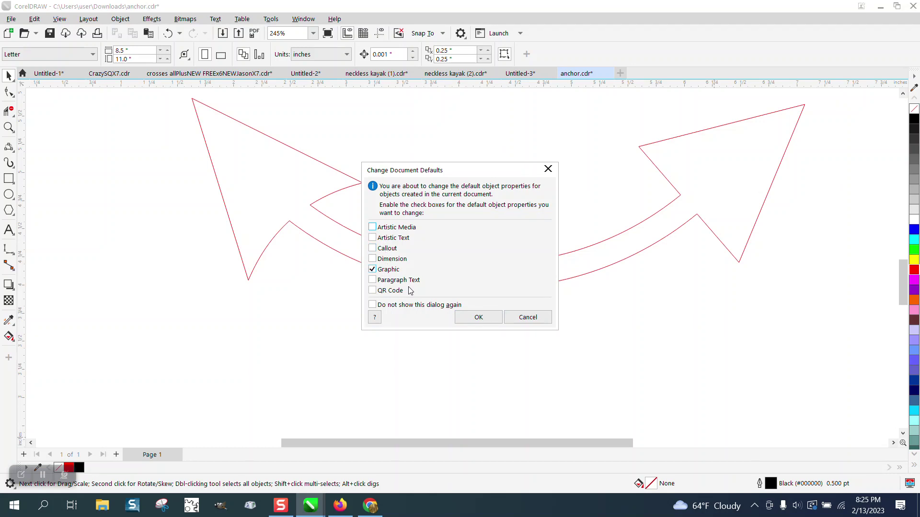
pyautogui.click(474, 317)
pyautogui.click(387, 212)
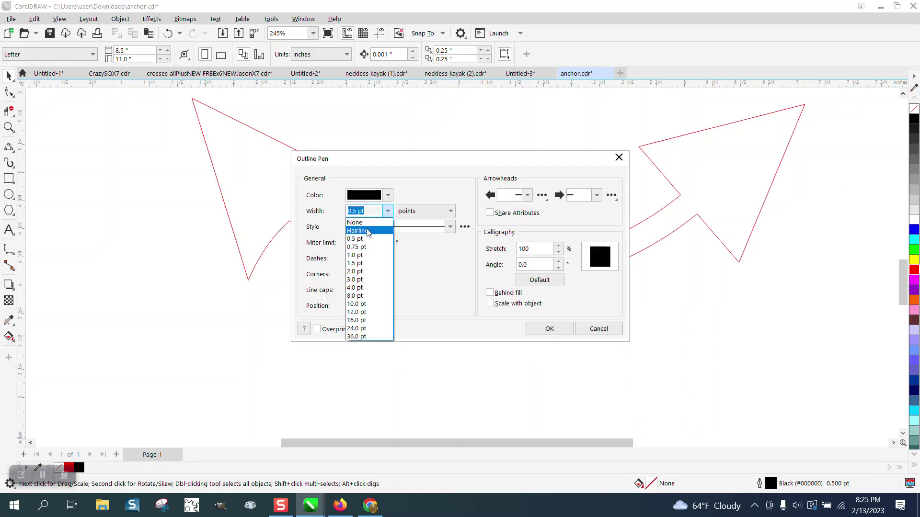
pyautogui.click(367, 230)
pyautogui.click(387, 194)
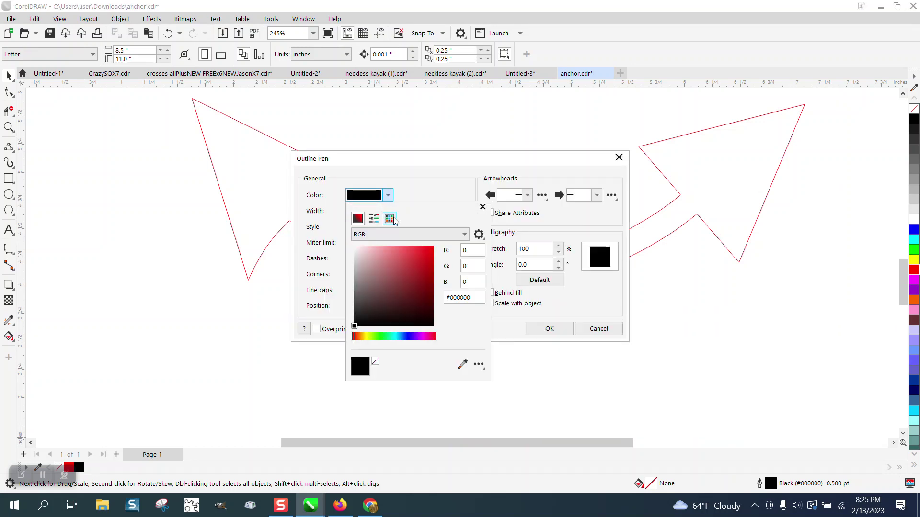
pyautogui.click(389, 218)
pyautogui.click(460, 265)
pyautogui.click(549, 335)
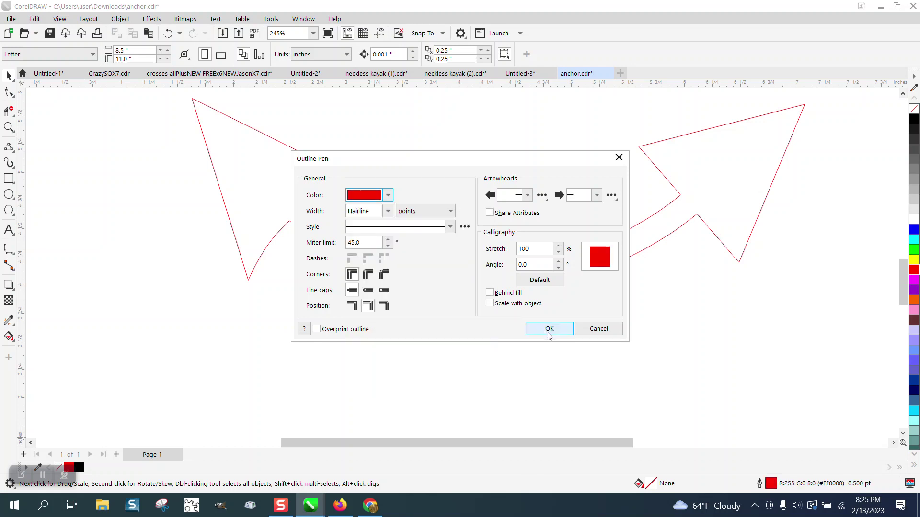
pyautogui.click(542, 329)
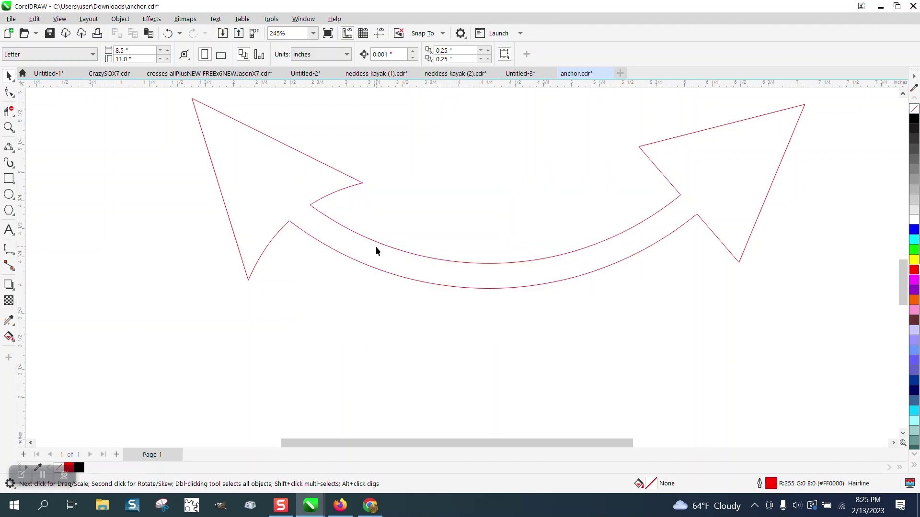
# Step: Measure the thickness of the arrow's curved band at its lowest point with a parallel dimension, and delete the dimension
pyautogui.scroll(-2, 383, 251)
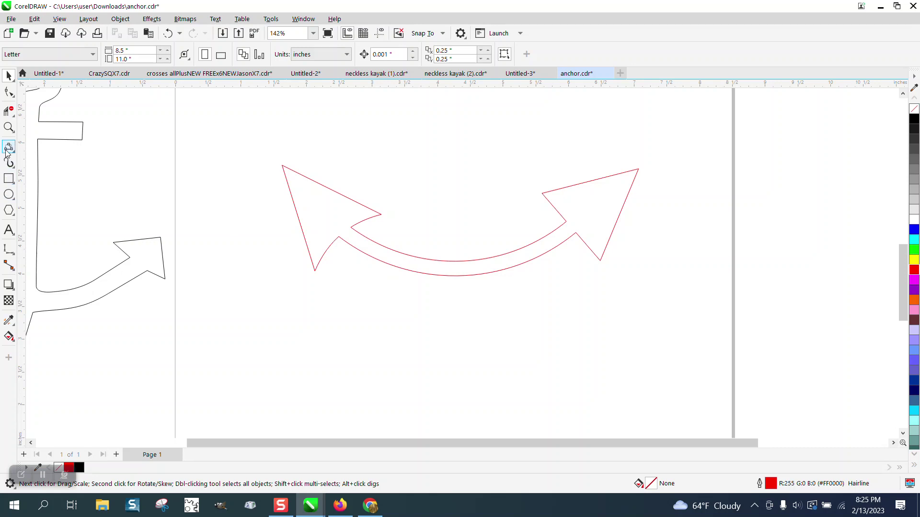
pyautogui.click(9, 127)
pyautogui.moveTo(410, 249); pyautogui.dragTo(522, 301)
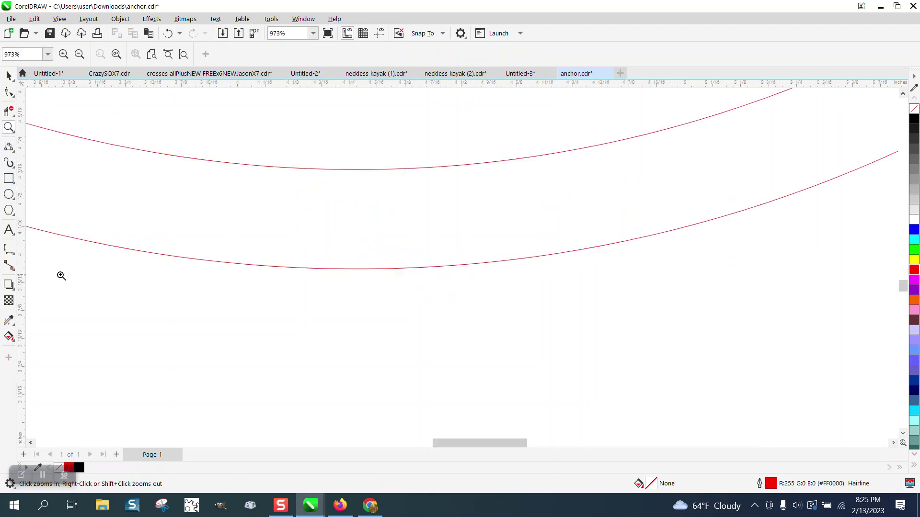
pyautogui.click(10, 250)
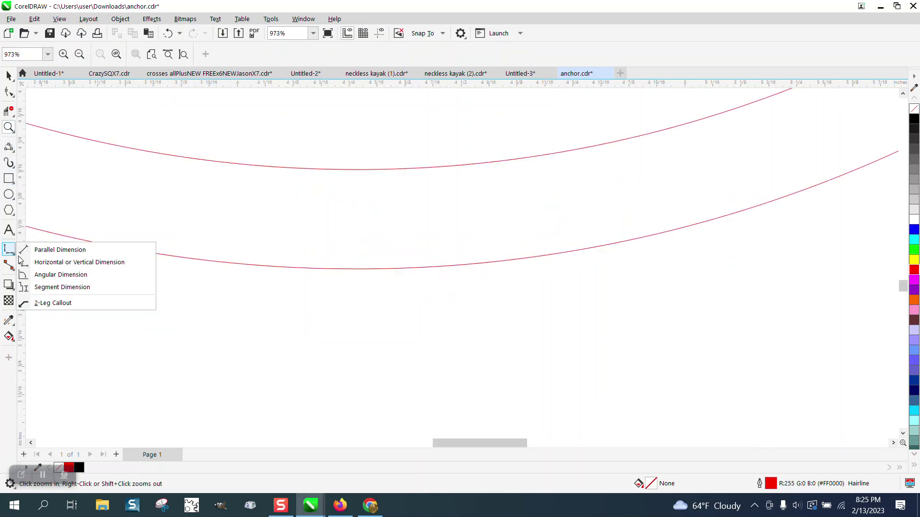
pyautogui.click(61, 249)
pyautogui.moveTo(345, 269); pyautogui.dragTo(344, 171)
pyautogui.click(345, 173)
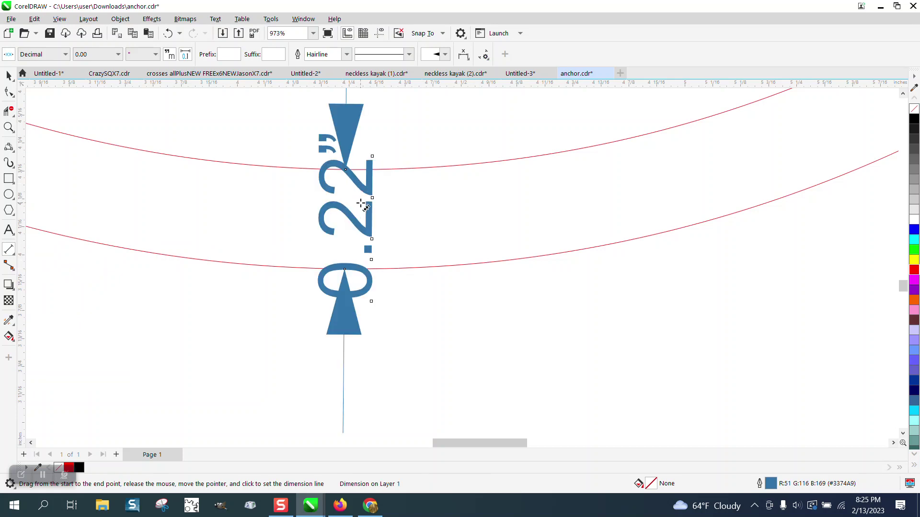
pyautogui.press('Delete')
# Step: Draw an upright rectangle about 0.36 by 3.01 in above the arrow's curve as the shank and set its width to 0.22 in
pyautogui.scroll(-8, 361, 204)
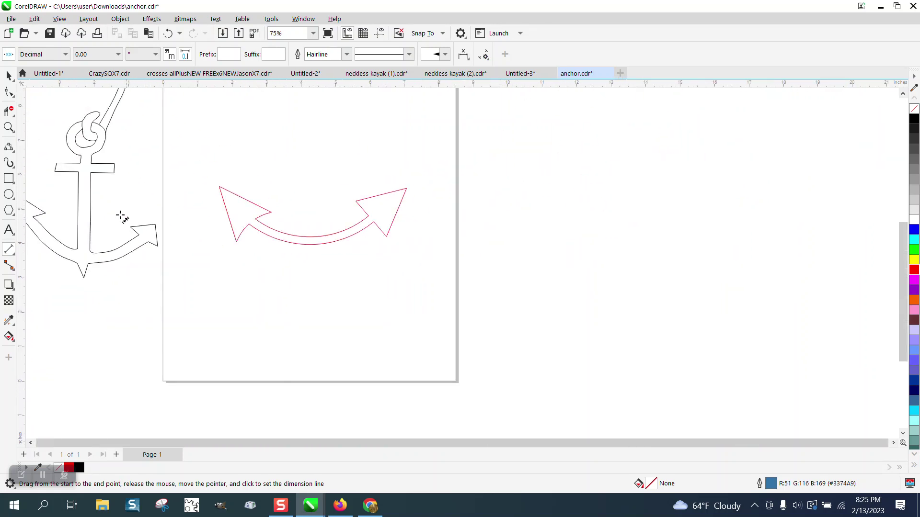
pyautogui.click(9, 178)
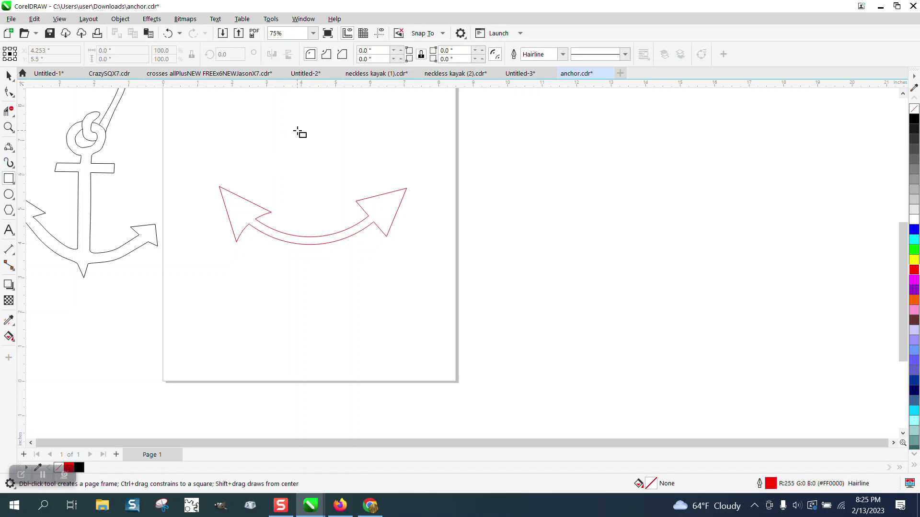
pyautogui.moveTo(299, 133); pyautogui.dragTo(312, 238)
pyautogui.moveTo(119, 50); pyautogui.dragTo(113, 52)
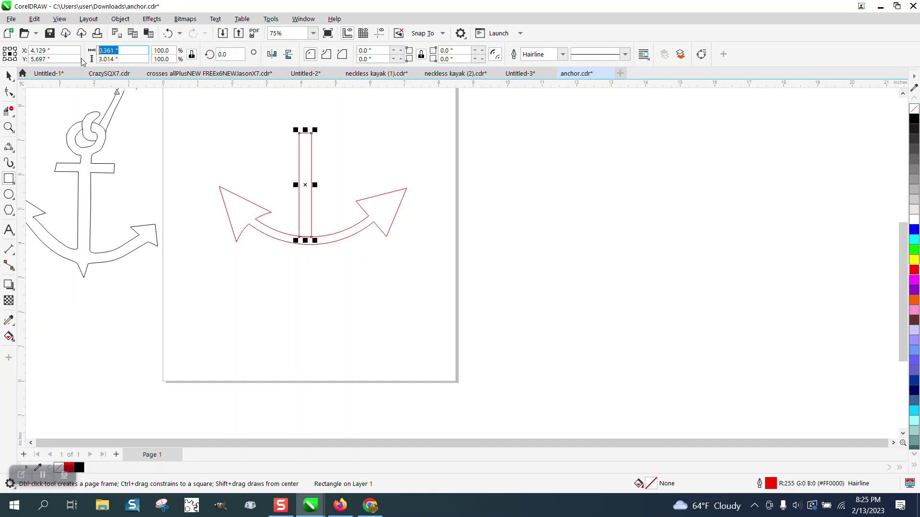
pyautogui.write('.22')
pyautogui.press('Return')
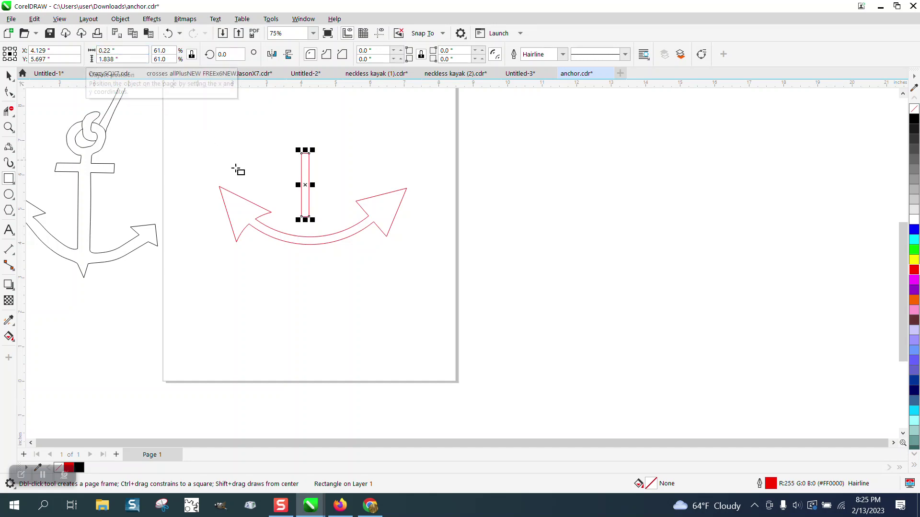
# Step: Unlock the shank rectangle's proportions, set its height to 2.5 in, and stretch it upward to about 3.08 in
pyautogui.moveTo(130, 59); pyautogui.dragTo(92, 59)
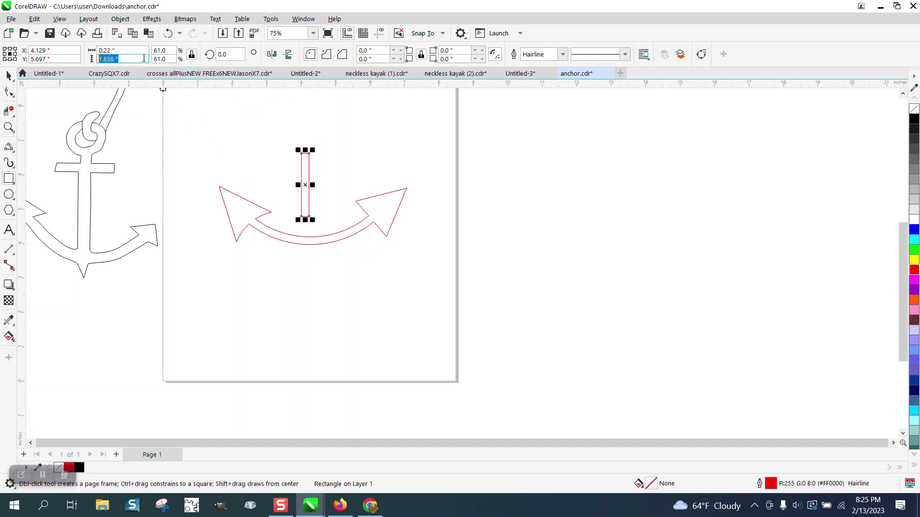
pyautogui.click(192, 55)
pyautogui.moveTo(149, 58); pyautogui.dragTo(81, 62)
pyautogui.write('2.5')
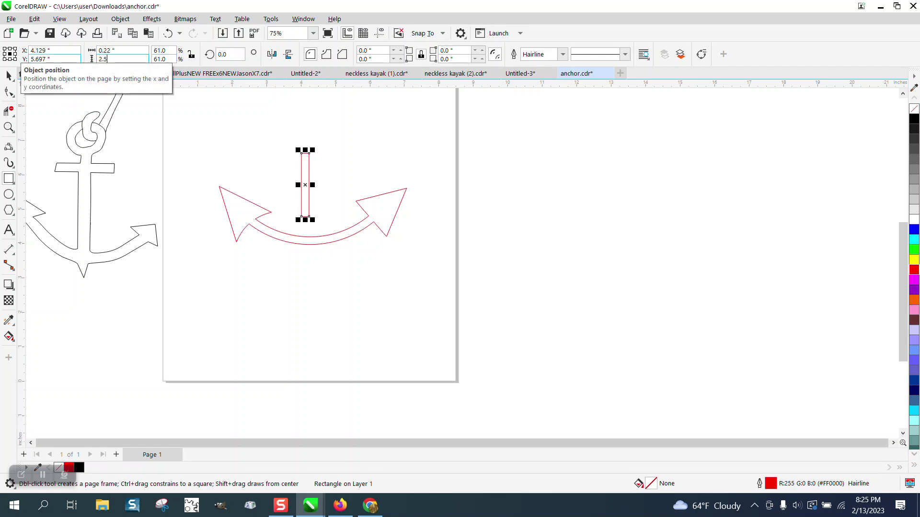
pyautogui.press('Return')
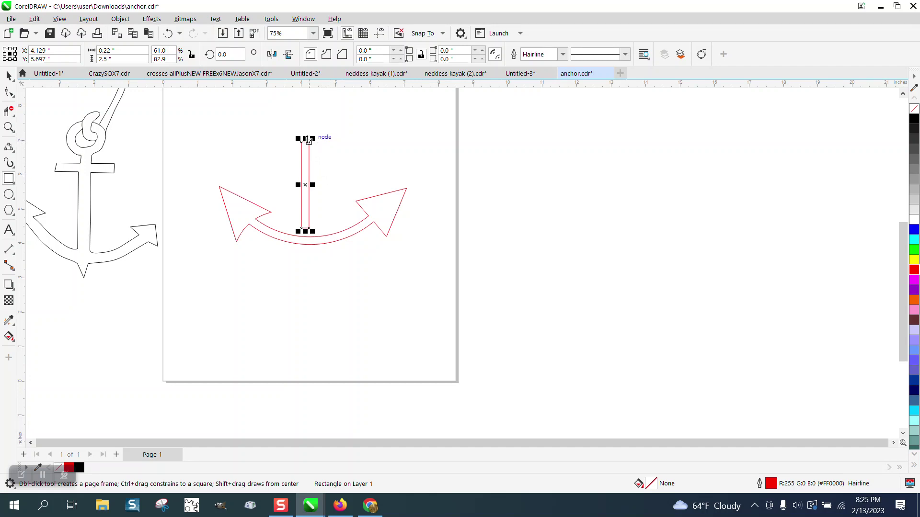
pyautogui.moveTo(305, 138); pyautogui.dragTo(305, 119)
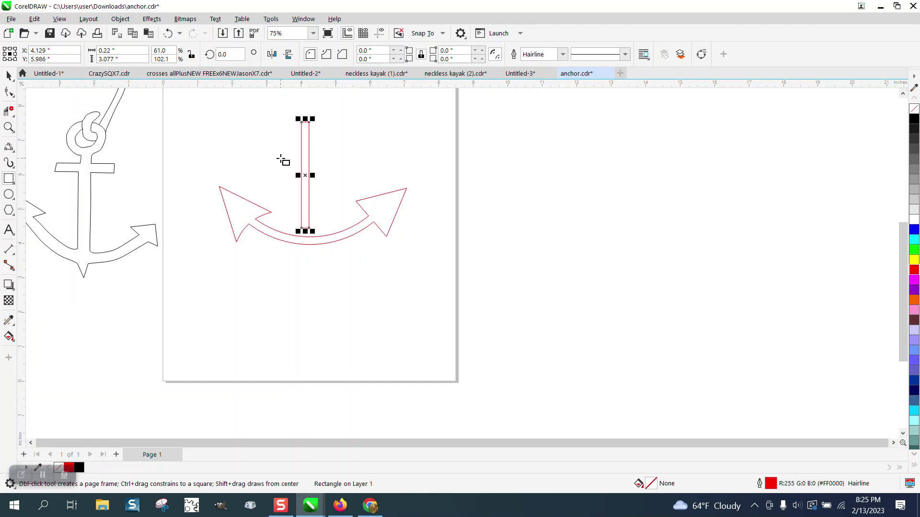
# Step: Delete the offset copy made of the shank rectangle and set the document's duplicate distance to 0 in both directions
pyautogui.hotkey('ctrl', 'd')
pyautogui.press('Delete')
pyautogui.click(9, 76)
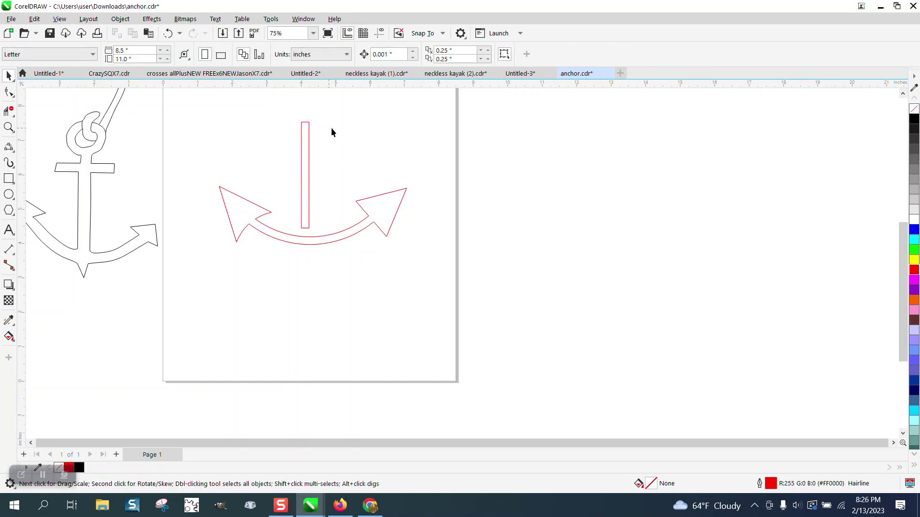
pyautogui.tripleClick(455, 50)
pyautogui.write('0')
pyautogui.press('Tab')
pyautogui.press('Return')
# Step: Duplicate the shank rectangle in place and rotate the copy to 90° as a crossbar
pyautogui.click(307, 156)
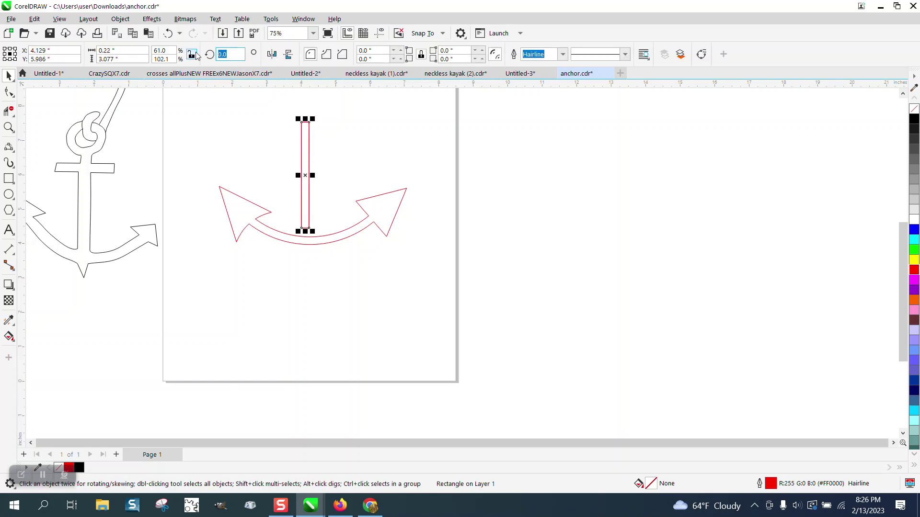
pyautogui.write('90')
pyautogui.press('Return')
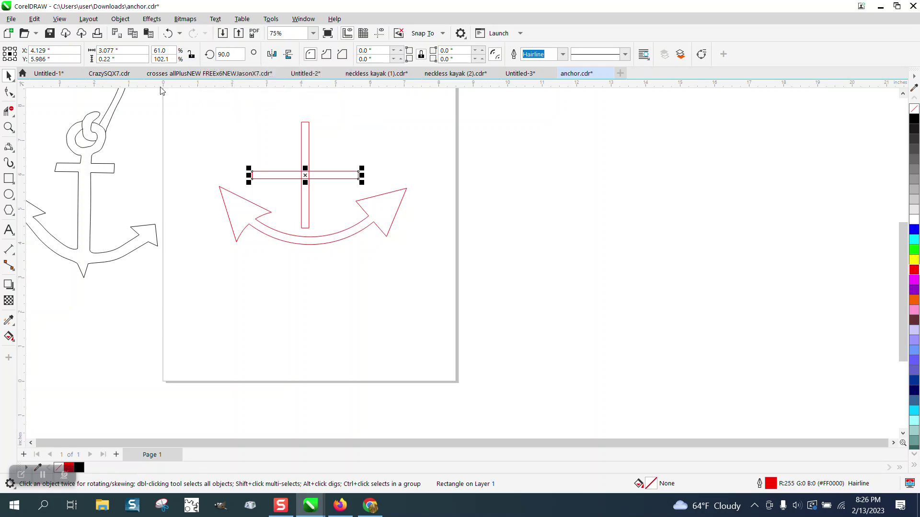
# Step: Shorten the crossbar to a width of 1.75 in and move it about 0.52 in up the shank
pyautogui.click(141, 53)
pyautogui.write('2')
pyautogui.press('Return')
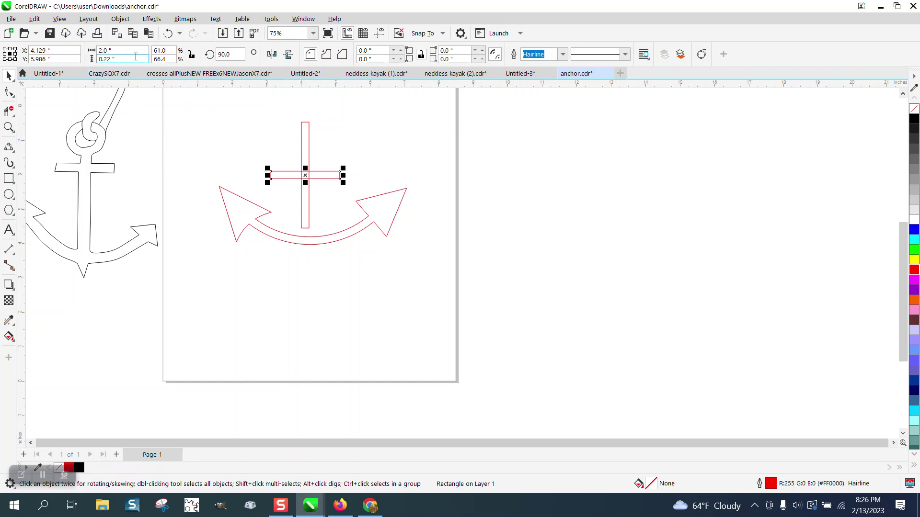
pyautogui.click(134, 54)
pyautogui.write('1.75')
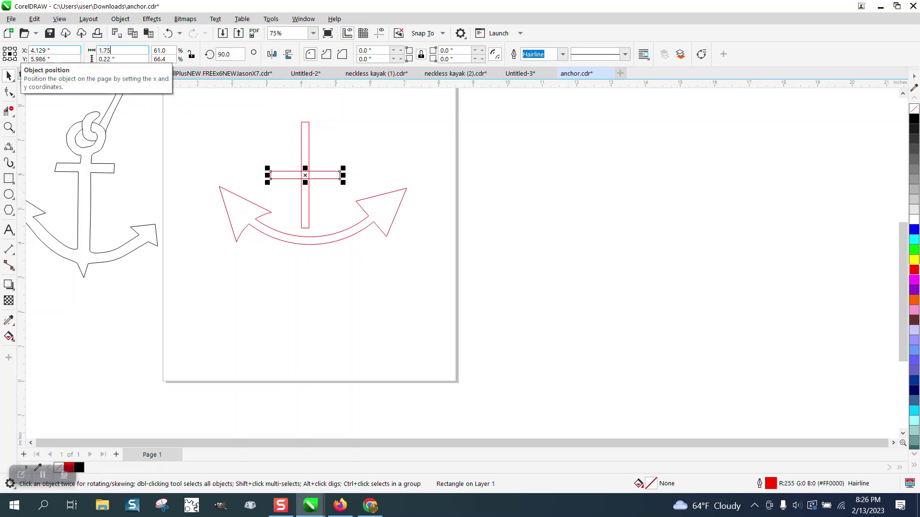
pyautogui.press('Return')
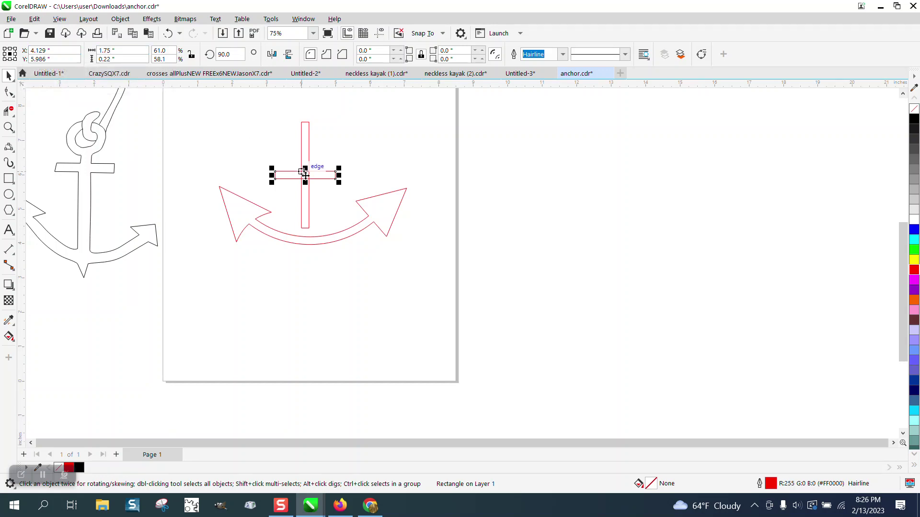
pyautogui.moveTo(306, 176); pyautogui.dragTo(307, 161)
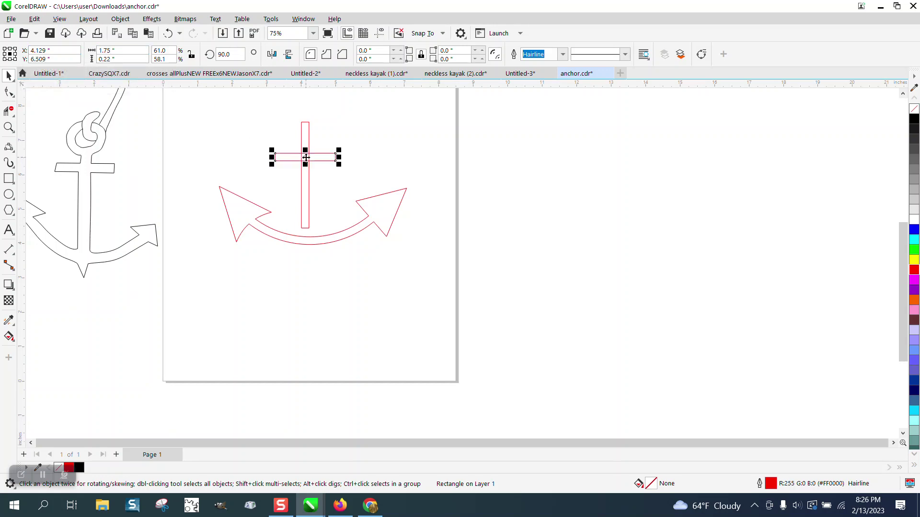
# Step: Weld the shank and crossbar rectangles into one shape and center it on the page
pyautogui.moveTo(256, 99); pyautogui.dragTo(345, 232)
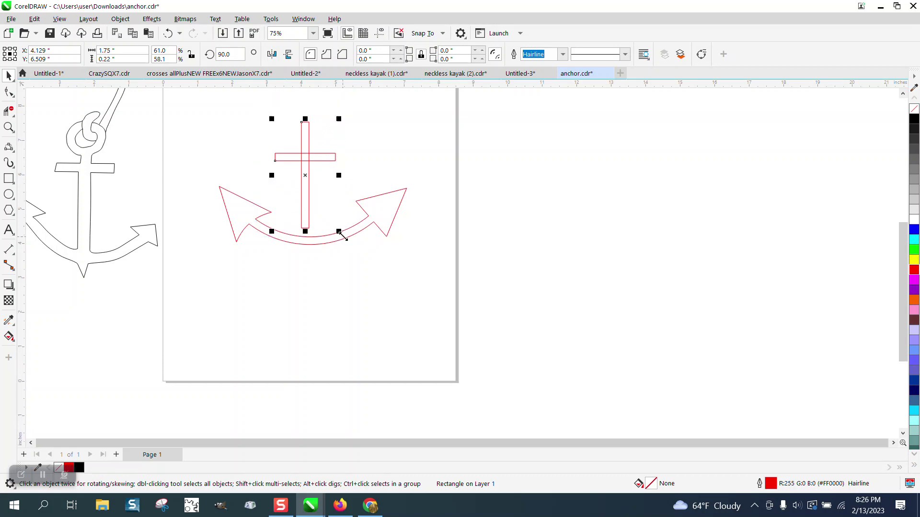
pyautogui.click(326, 57)
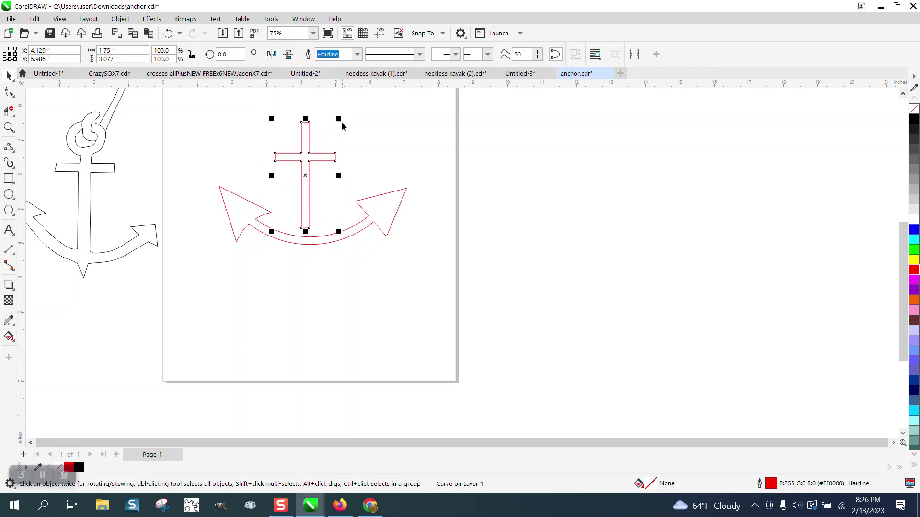
pyautogui.press('p')
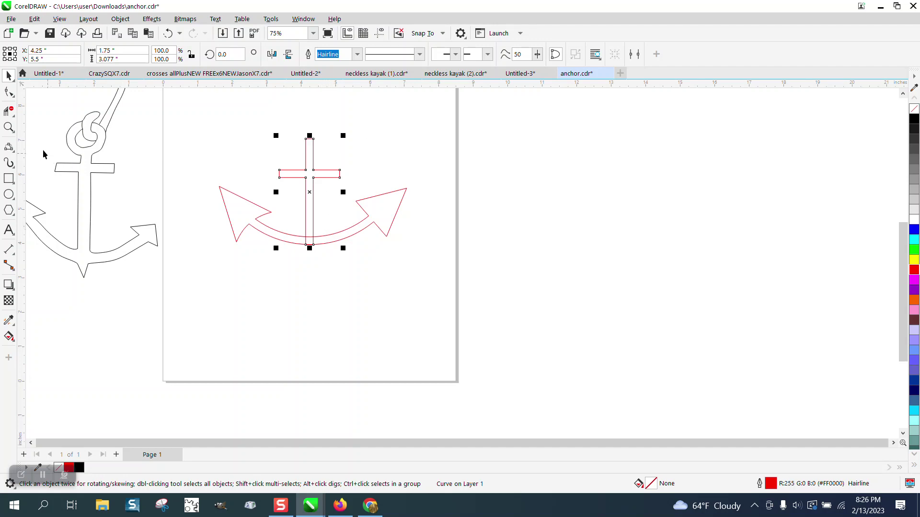
pyautogui.click(8, 127)
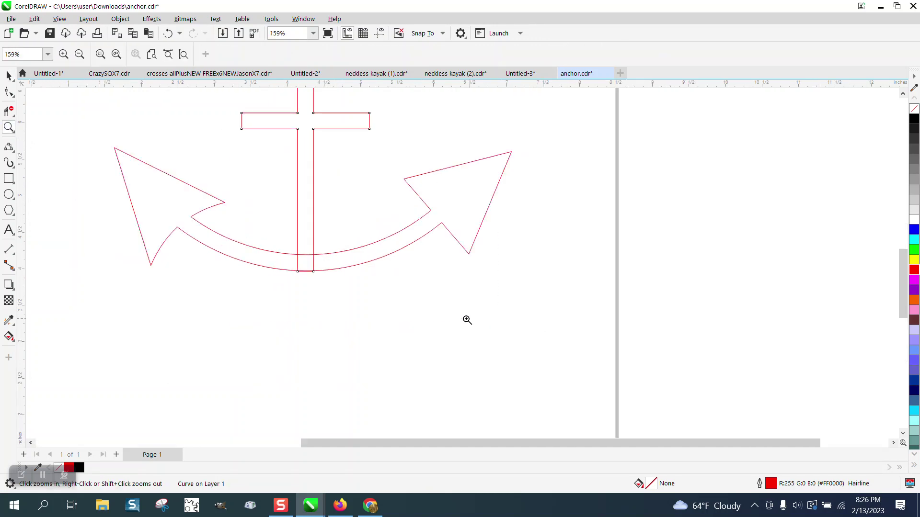
# Step: Weld the shank-and-crossbar shape and the curved double-headed arrow into a single anchor outline
pyautogui.scroll(-1, 83, 164)
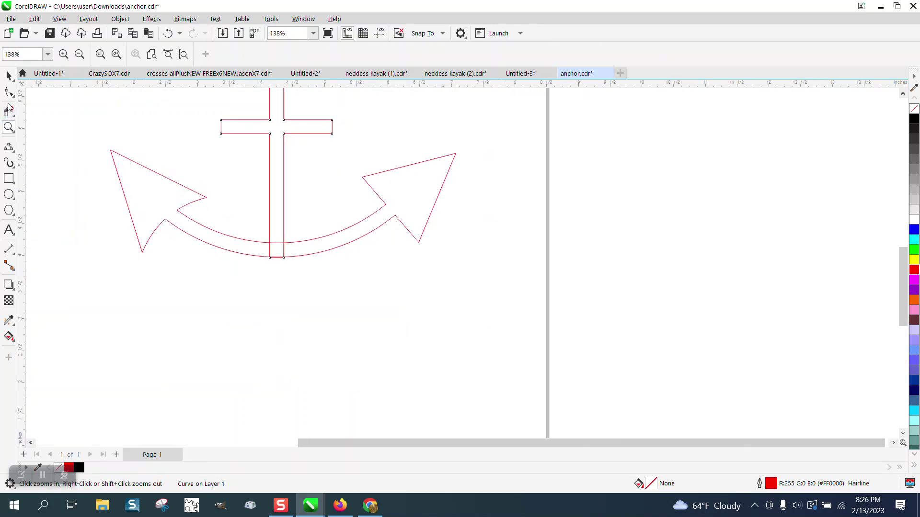
pyautogui.click(9, 75)
pyautogui.scroll(-1, 211, 258)
pyautogui.scroll(-3, 201, 230)
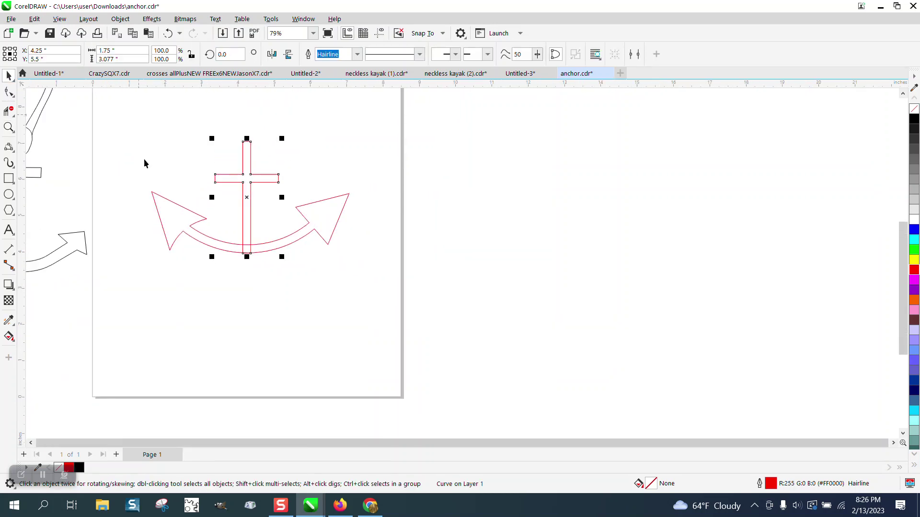
pyautogui.moveTo(139, 117); pyautogui.dragTo(384, 301)
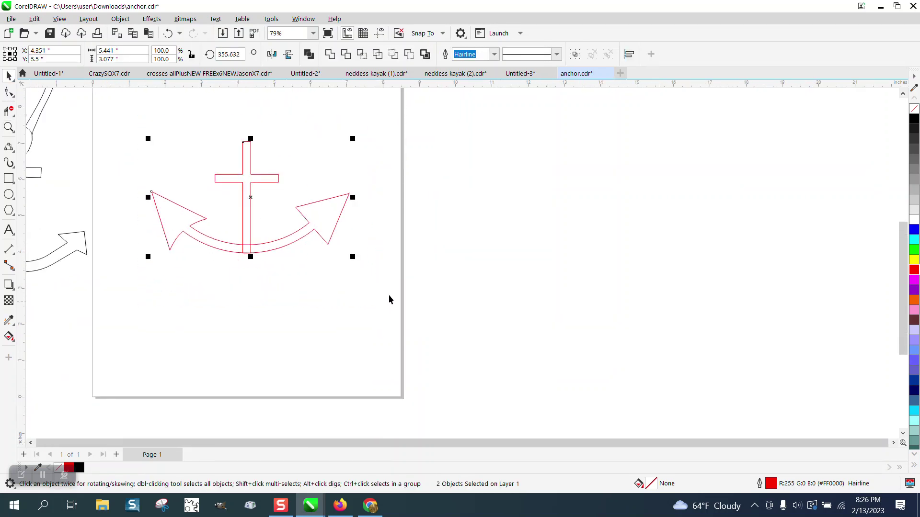
pyautogui.click(331, 55)
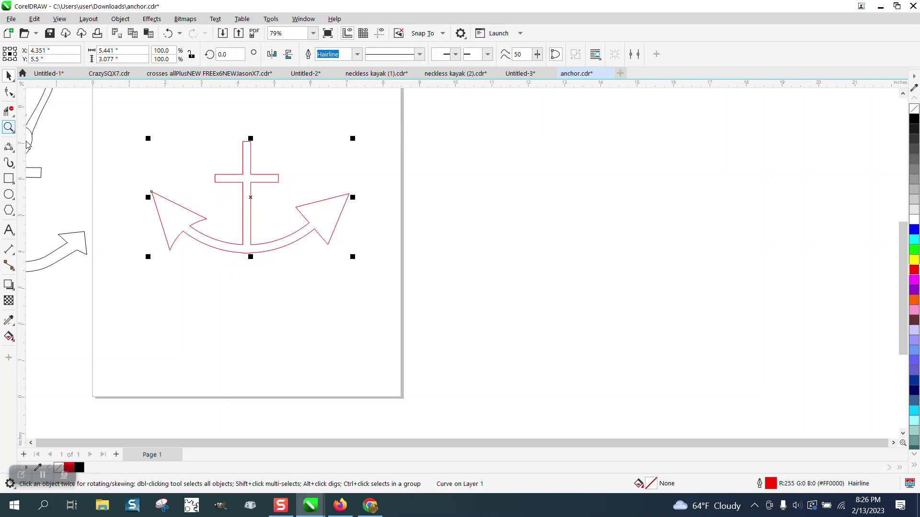
# Step: Delete the four nodes at the shank's lower end that protrude past the arrow's outer arc
pyautogui.scroll(-2, 158, 249)
pyautogui.click(9, 127)
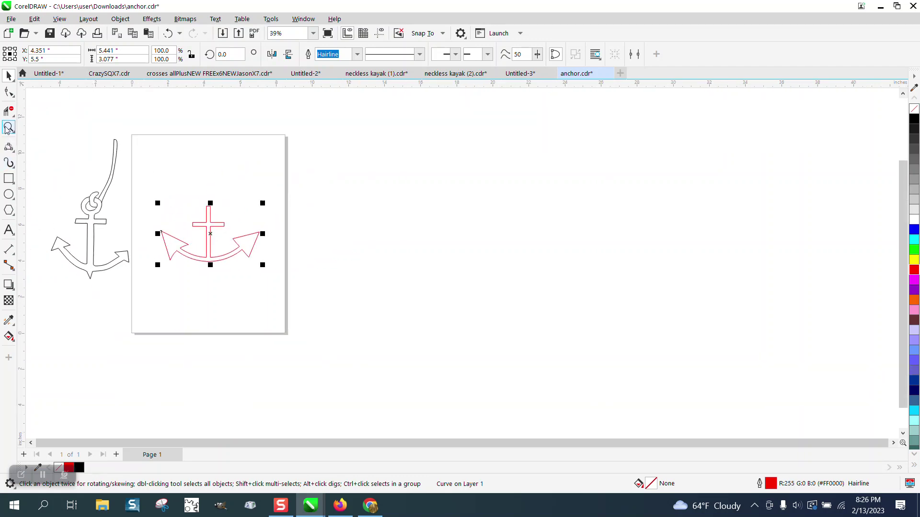
pyautogui.moveTo(256, 287); pyautogui.dragTo(323, 313)
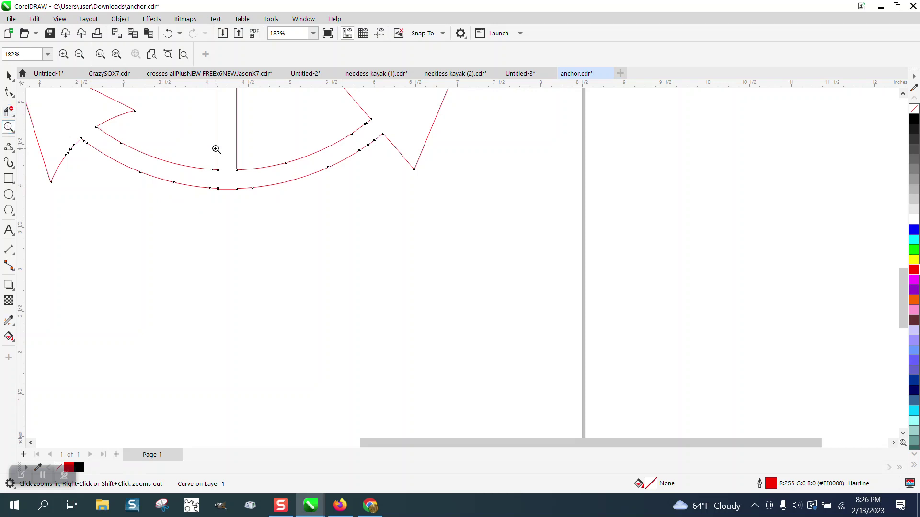
pyautogui.moveTo(187, 165); pyautogui.dragTo(292, 231)
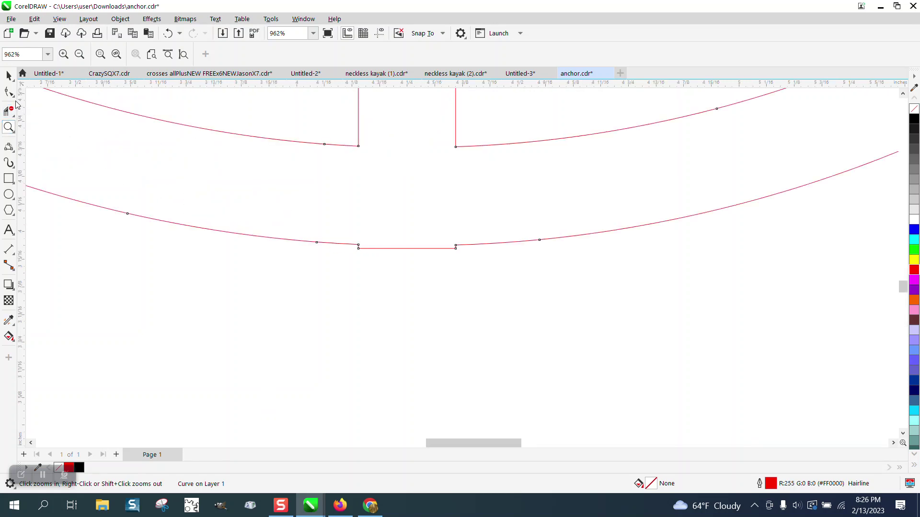
pyautogui.click(9, 91)
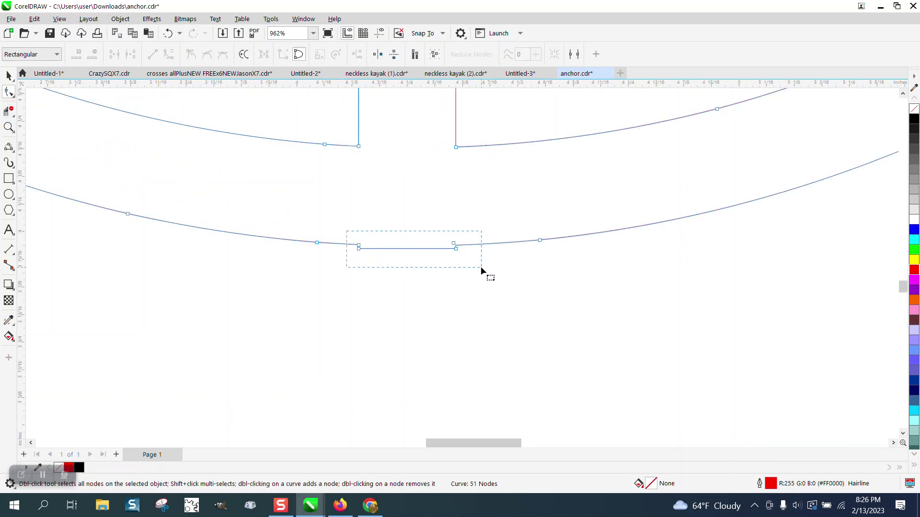
pyautogui.moveTo(481, 266); pyautogui.dragTo(481, 267)
pyautogui.press('Delete')
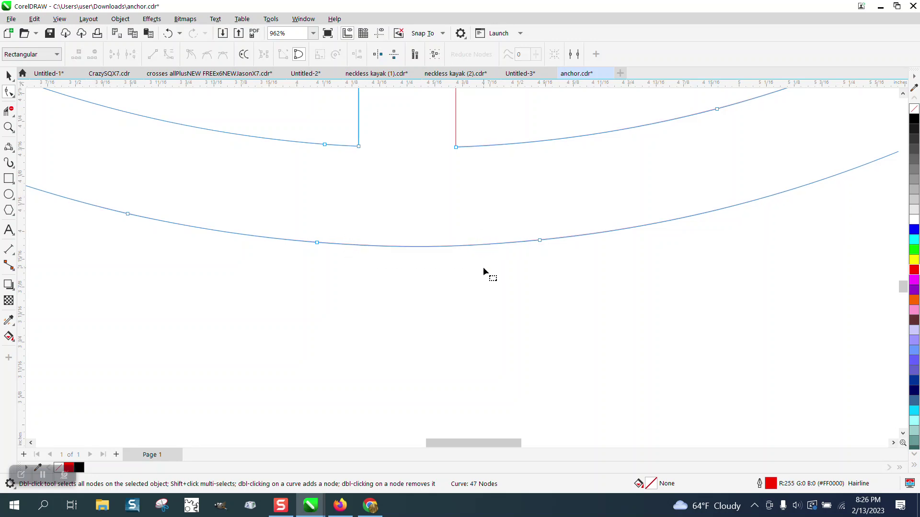
# Step: Add three nodes to the outer arc below the shank, one at its centre and one near each shank edge
pyautogui.doubleClick(419, 246)
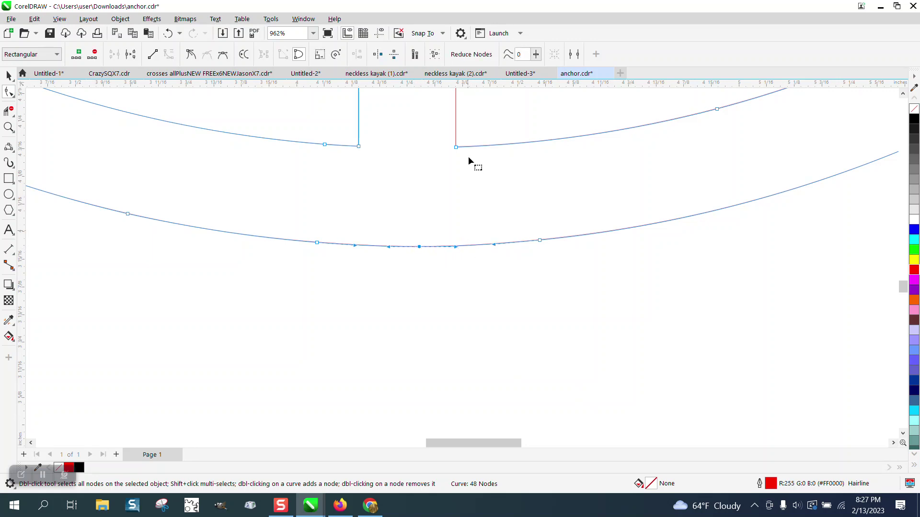
pyautogui.doubleClick(463, 245)
pyautogui.doubleClick(368, 246)
pyautogui.click(364, 219)
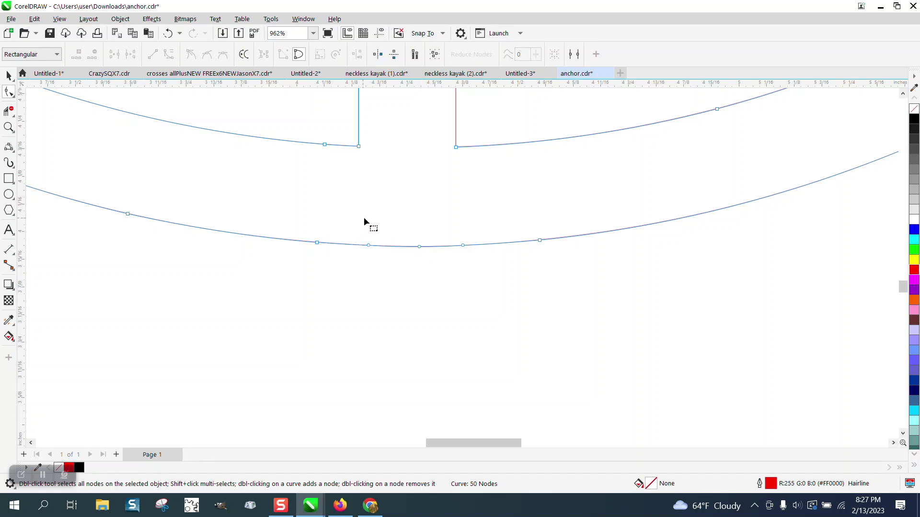
# Step: Convert the segments at the three added nodes to straight lines
pyautogui.moveTo(452, 263); pyautogui.dragTo(450, 259)
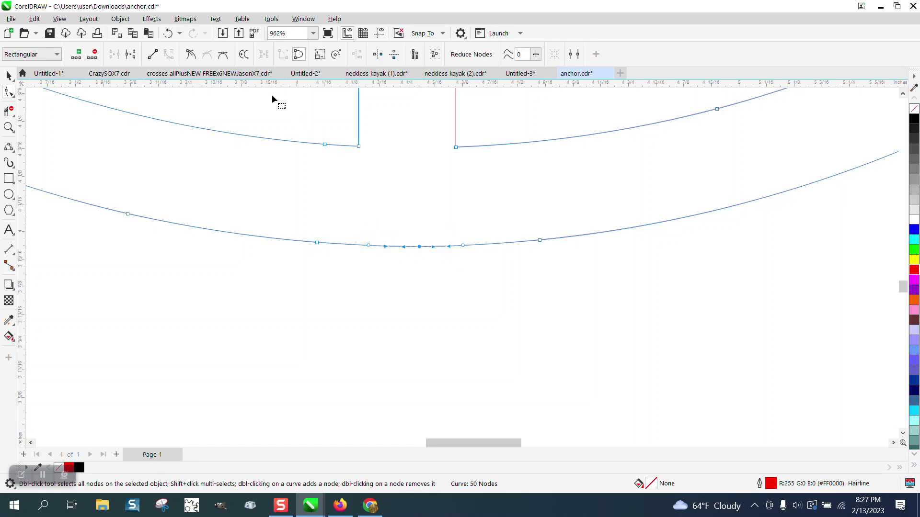
pyautogui.rightClick(422, 248)
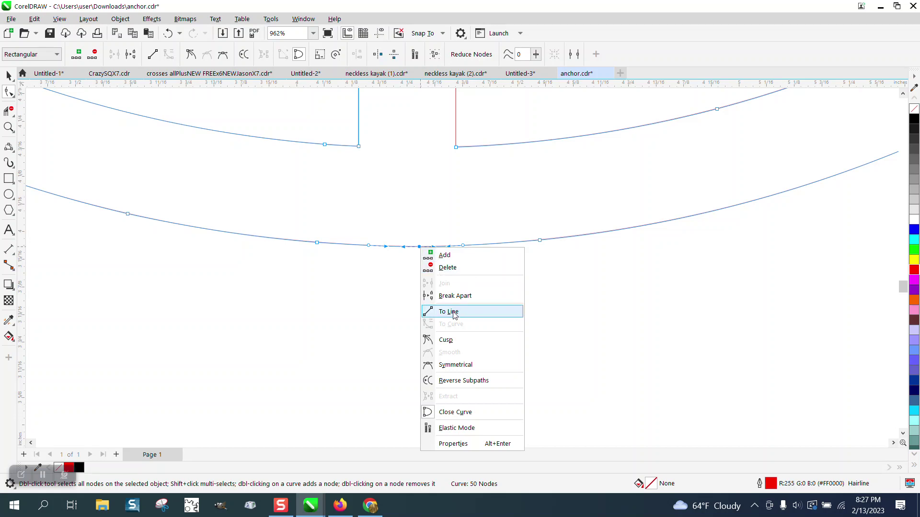
pyautogui.click(437, 309)
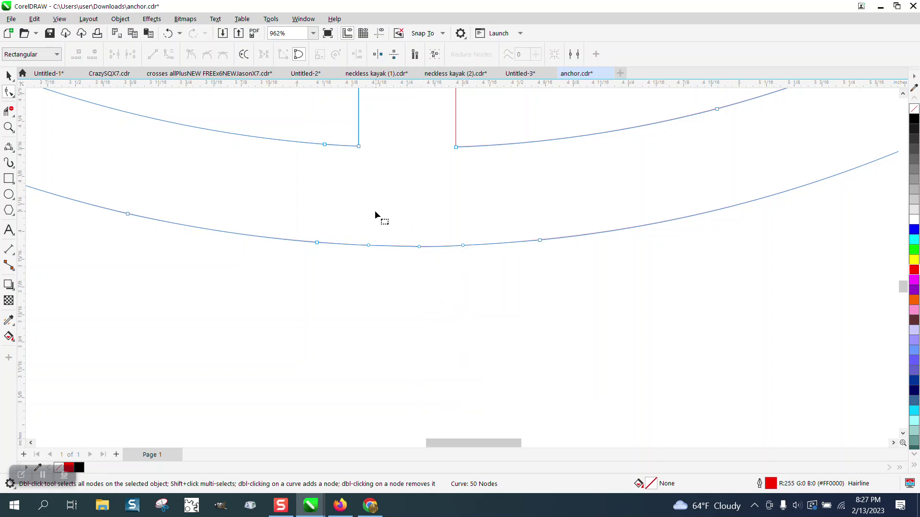
pyautogui.moveTo(398, 251); pyautogui.dragTo(477, 256)
pyautogui.rightClick(464, 245)
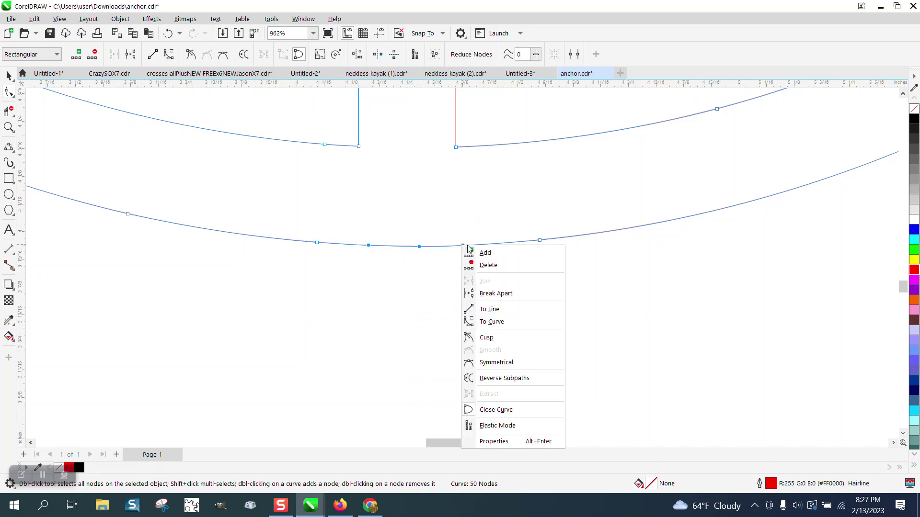
pyautogui.click(479, 305)
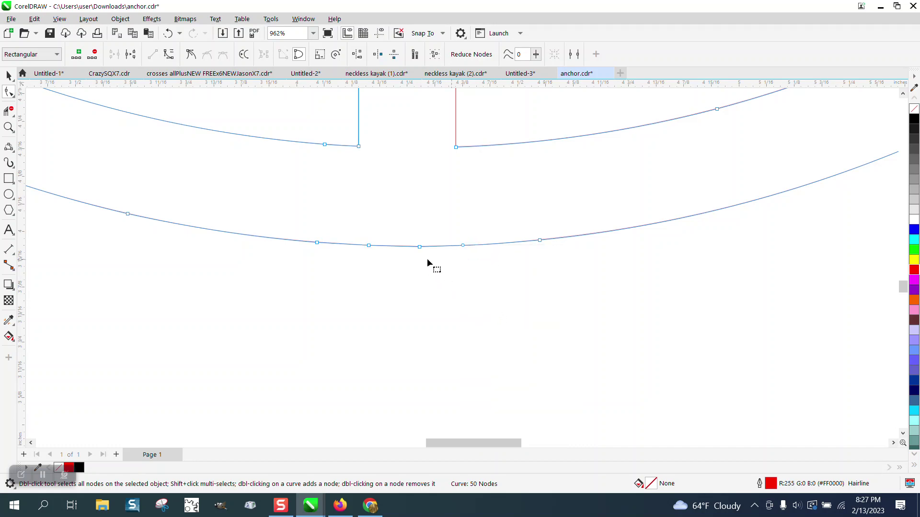
# Step: Try to pull the centre node down into a point and convert the neighbouring right-hand node to a curve, and undo both
pyautogui.moveTo(420, 247); pyautogui.dragTo(423, 357)
pyautogui.scroll(-1, 370, 291)
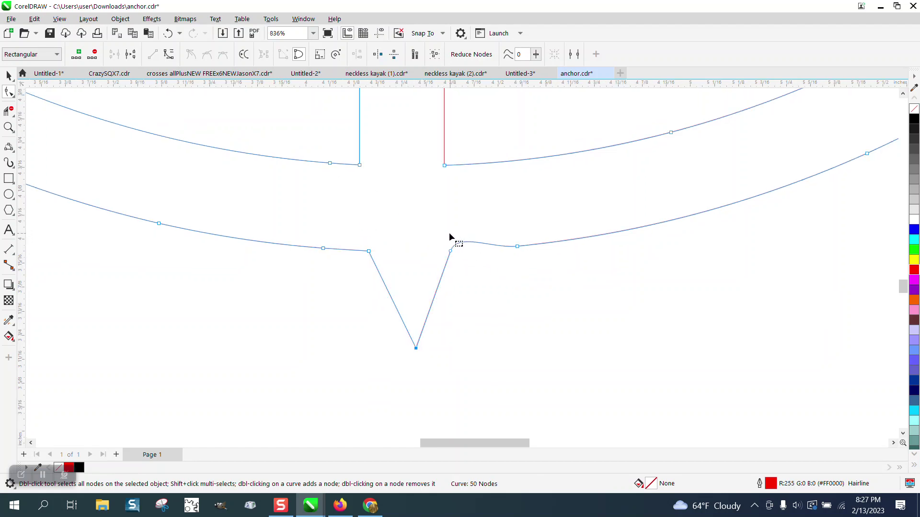
pyautogui.moveTo(449, 234); pyautogui.dragTo(469, 261)
pyautogui.rightClick(451, 252)
pyautogui.click(489, 334)
pyautogui.moveTo(460, 239)
pyautogui.mouseDown()
pyautogui.moveTo(470, 242)
pyautogui.moveTo(461, 229)
pyautogui.mouseUp()
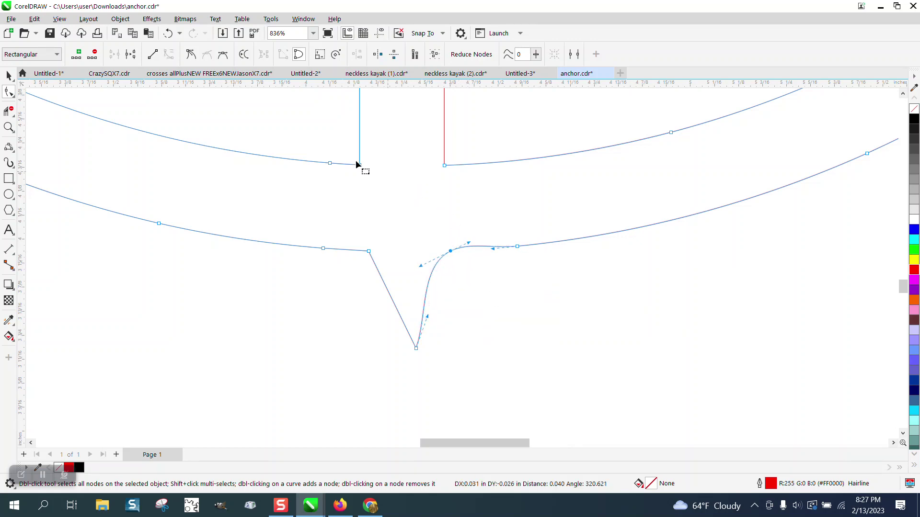
pyautogui.click(168, 34)
pyautogui.click(168, 33)
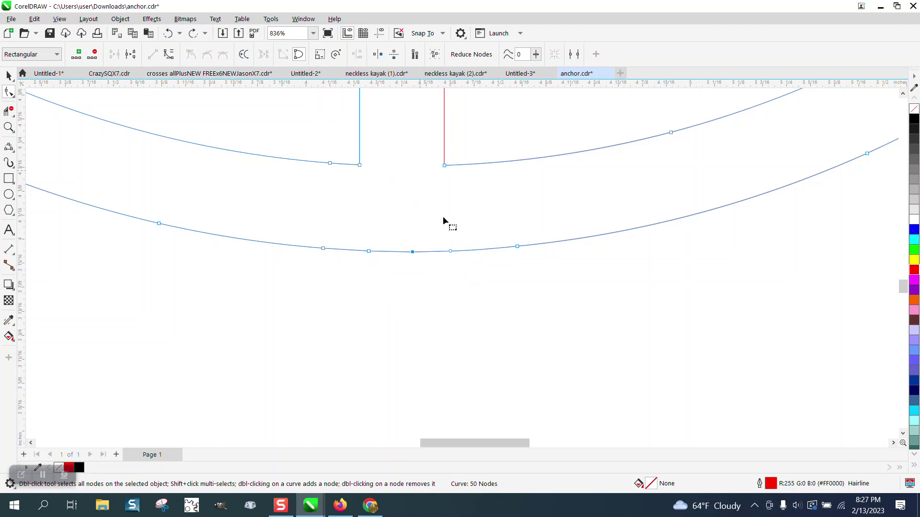
# Step: Convert the five arc nodes around the shank's base to lines and pull the centre node down about 0.28 in into a pointed tip
pyautogui.moveTo(394, 261); pyautogui.dragTo(482, 282)
pyautogui.rightClick(516, 247)
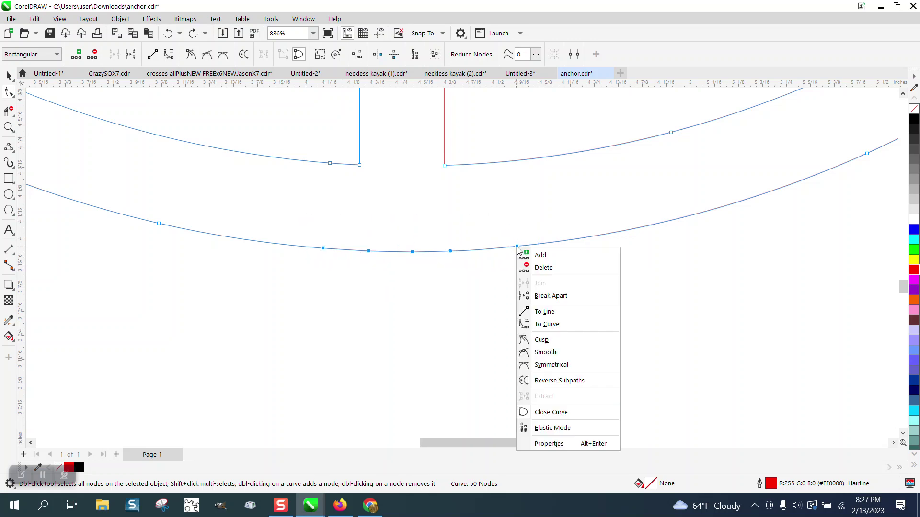
pyautogui.click(546, 312)
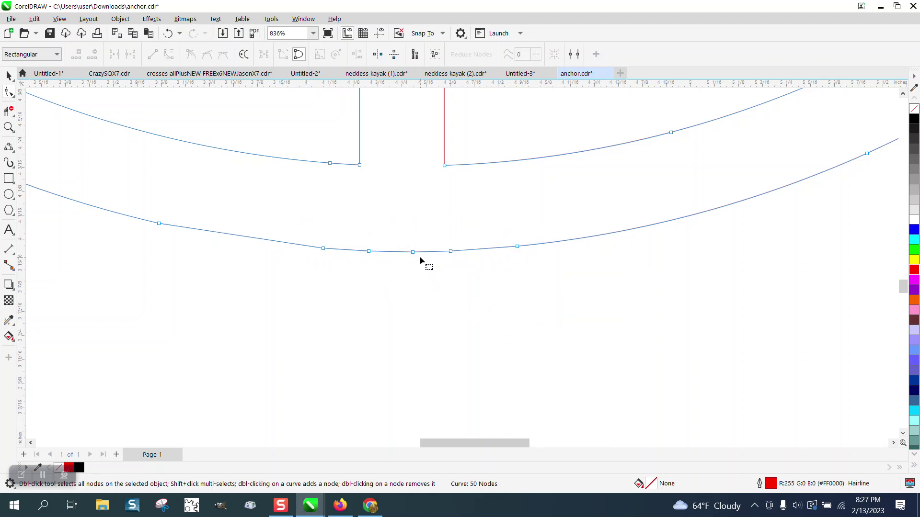
pyautogui.moveTo(413, 252); pyautogui.dragTo(411, 365)
pyautogui.scroll(-10, 452, 301)
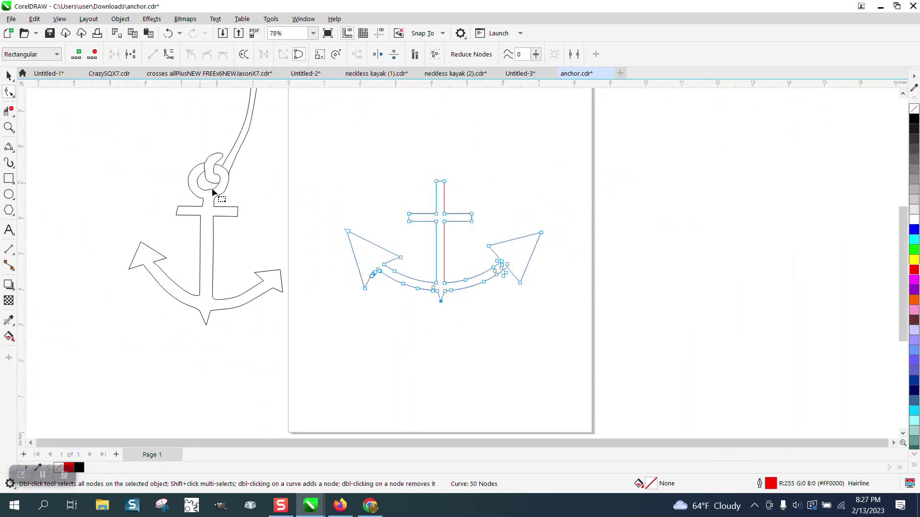
# Step: Move all nodes of the crossbar and the shank's upper end straight up about 0.673 in to lengthen the shank
pyautogui.click(9, 194)
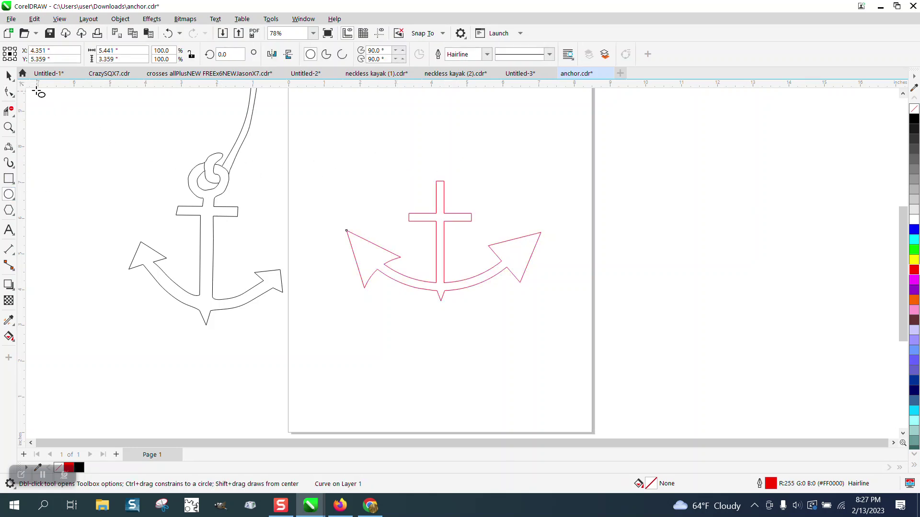
pyautogui.click(9, 75)
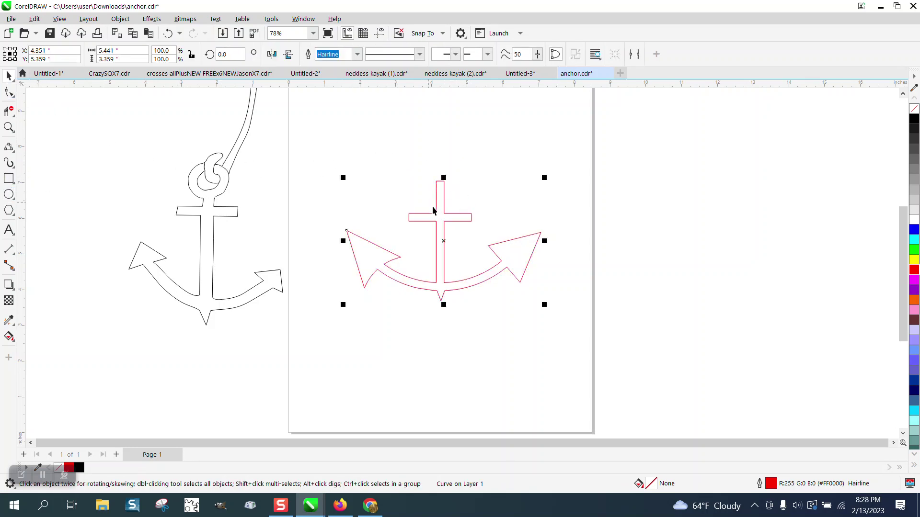
pyautogui.click(8, 127)
pyautogui.moveTo(384, 167); pyautogui.dragTo(567, 290)
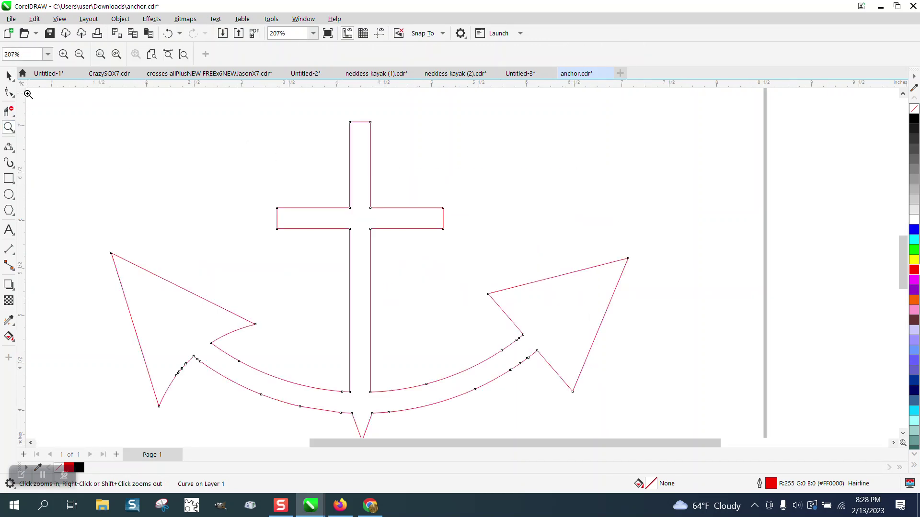
pyautogui.click(9, 91)
pyautogui.moveTo(259, 105)
pyautogui.mouseDown()
pyautogui.moveTo(315, 205)
pyautogui.moveTo(471, 288)
pyautogui.mouseUp()
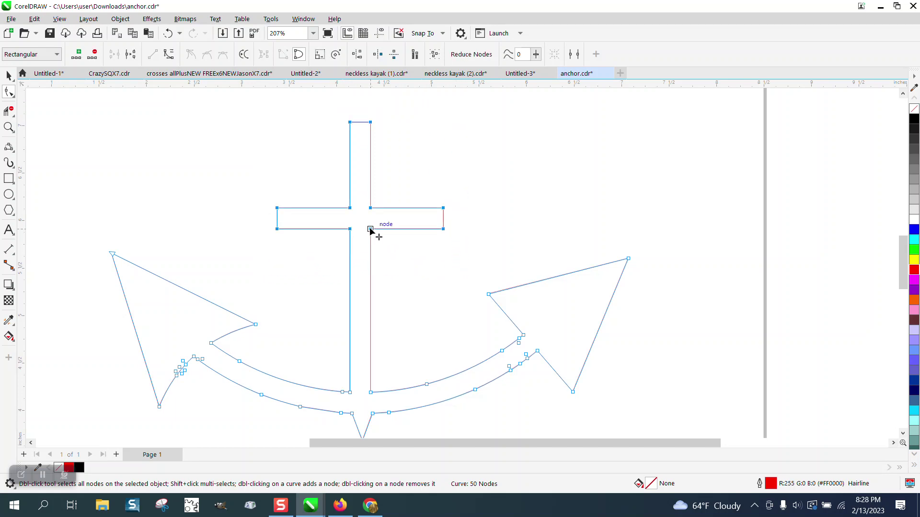
pyautogui.moveTo(371, 230); pyautogui.dragTo(374, 165)
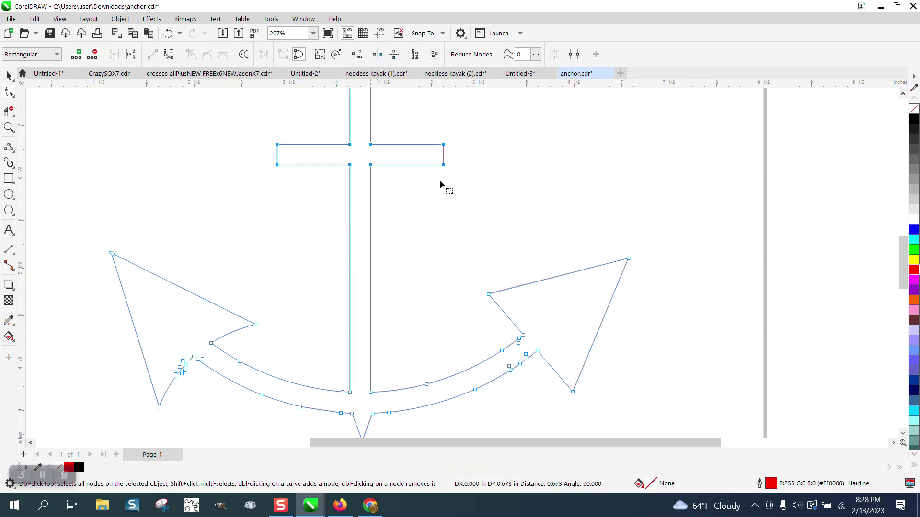
# Step: Draw a circle about 1.136 in in diameter and center it on the shank's upper end
pyautogui.scroll(-2, 412, 242)
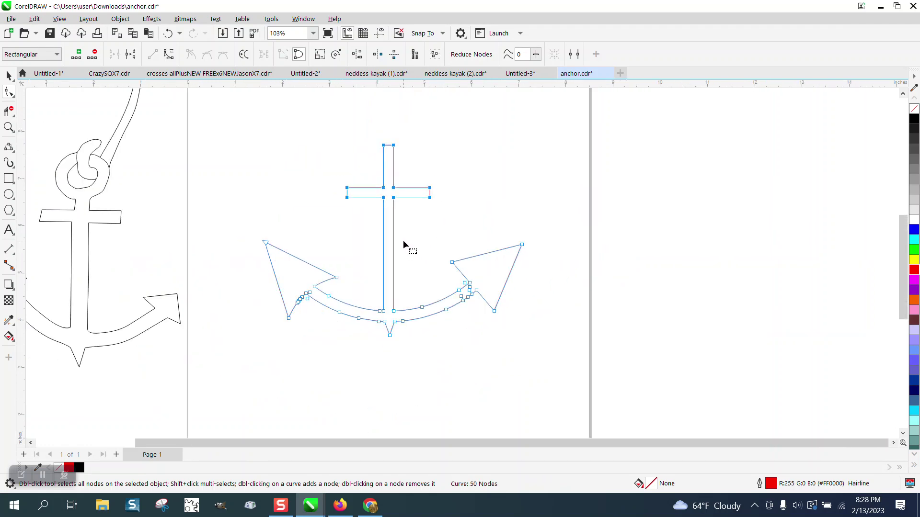
pyautogui.click(9, 194)
pyautogui.moveTo(359, 120); pyautogui.dragTo(307, 162)
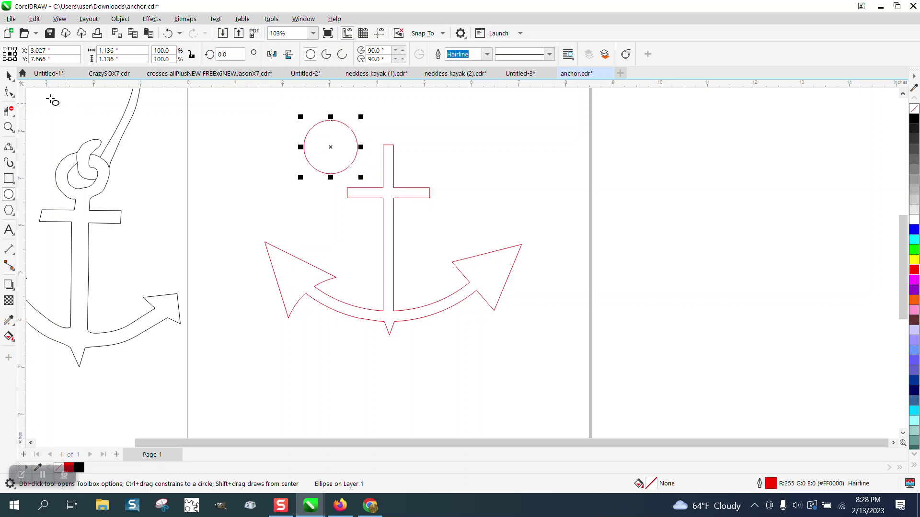
pyautogui.click(9, 76)
pyautogui.moveTo(331, 148); pyautogui.dragTo(388, 142)
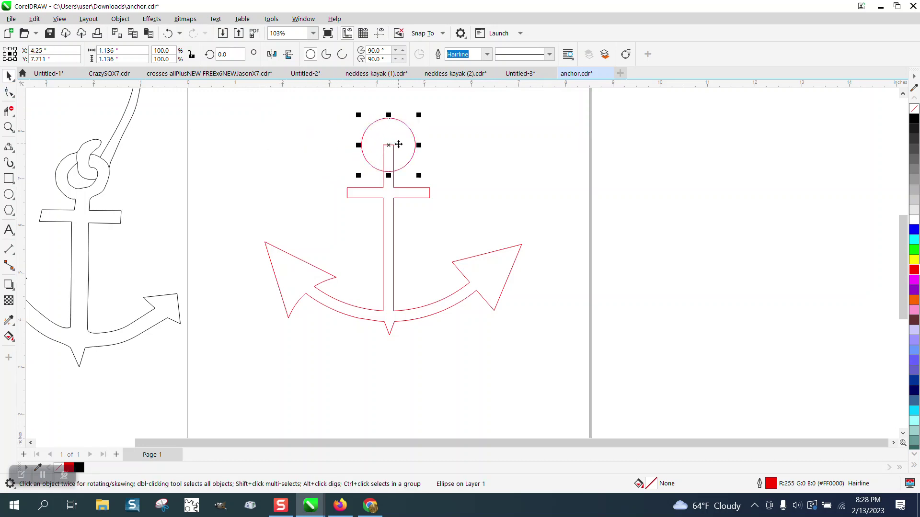
# Step: Scale the circle about its centre to about 0.881 in and add a concentric copy of about 0.577 in inside it
pyautogui.moveTo(420, 116); pyautogui.dragTo(413, 119)
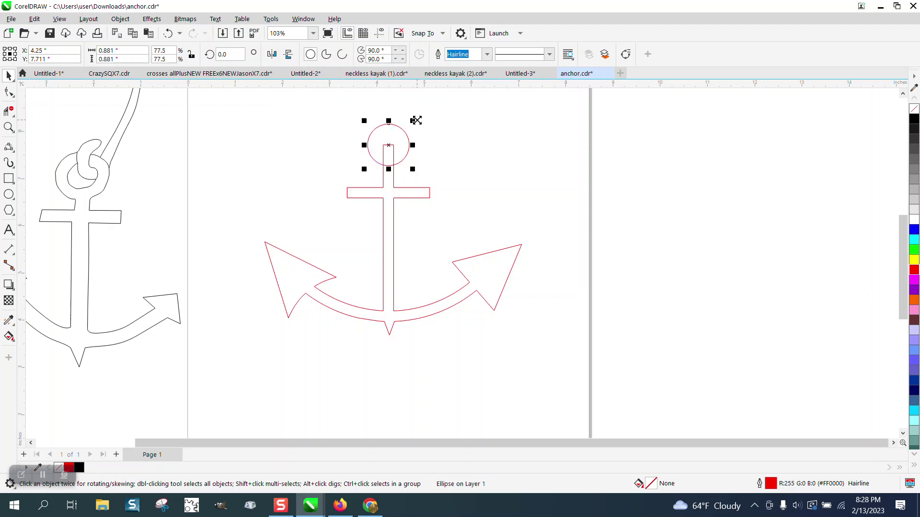
pyautogui.moveTo(413, 120); pyautogui.dragTo(406, 127)
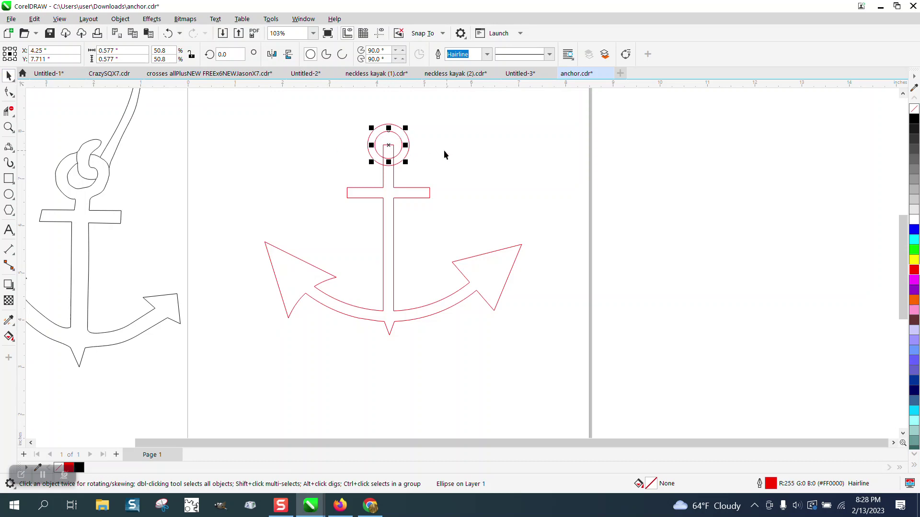
# Step: Set the nudge distance to 1 in and shift the two concentric ring circles 1 in to the right of the shank
pyautogui.moveTo(352, 113); pyautogui.dragTo(440, 178)
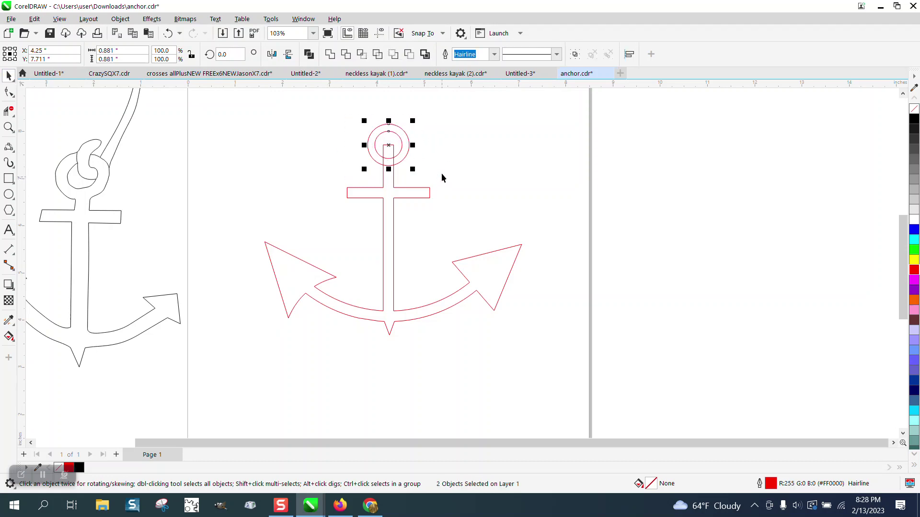
pyautogui.click(459, 141)
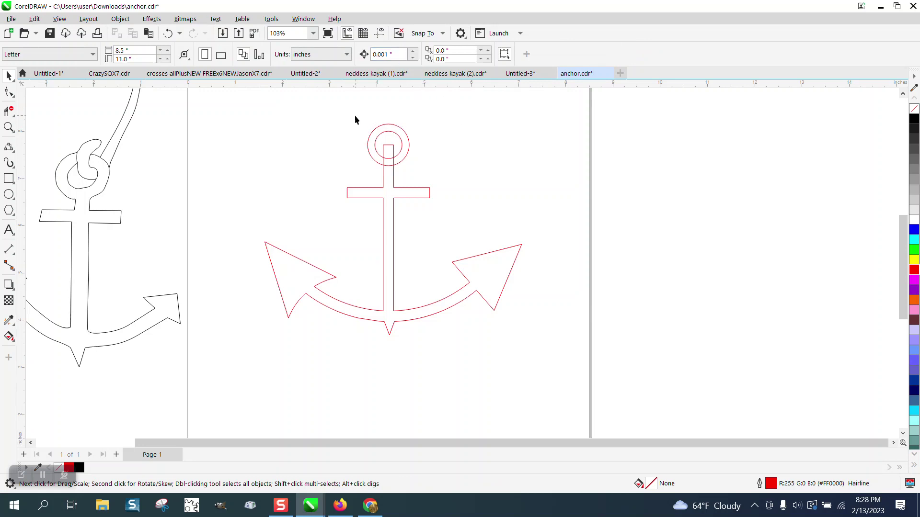
pyautogui.moveTo(355, 120); pyautogui.dragTo(445, 184)
pyautogui.click(473, 159)
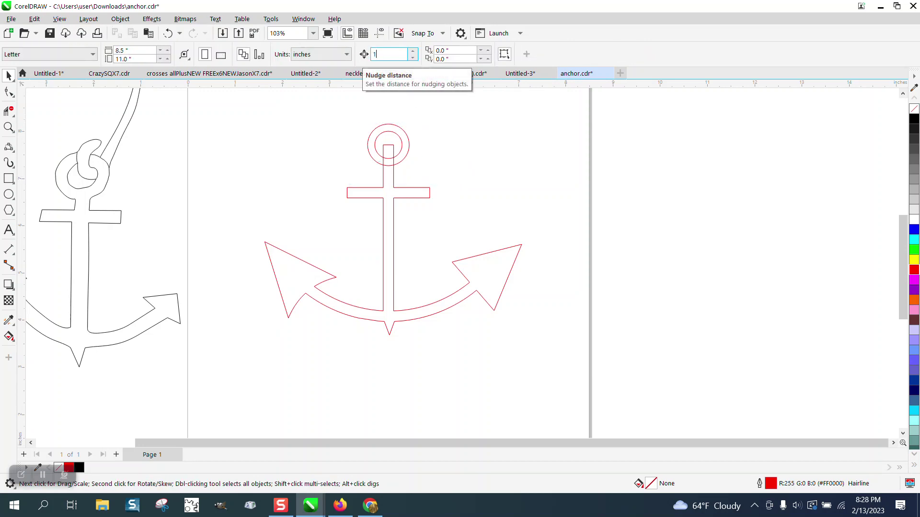
pyautogui.moveTo(359, 111); pyautogui.dragTo(444, 181)
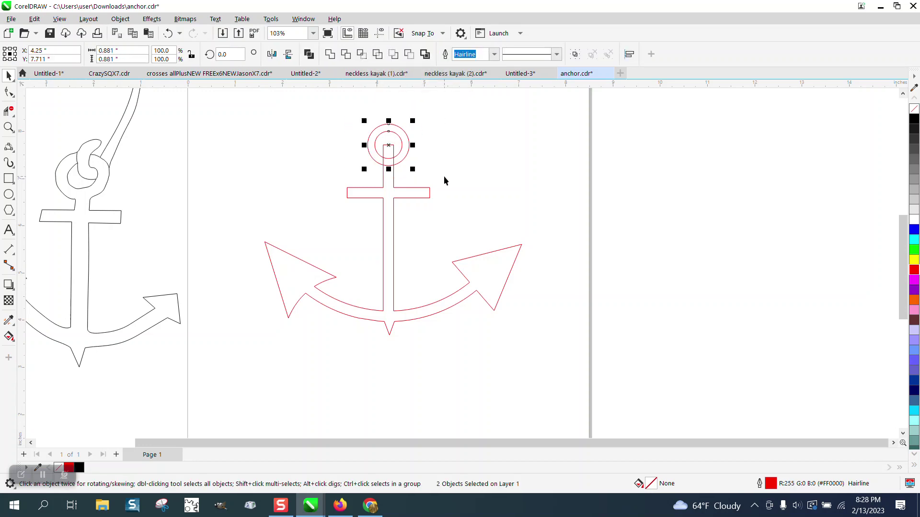
pyautogui.press('Right')
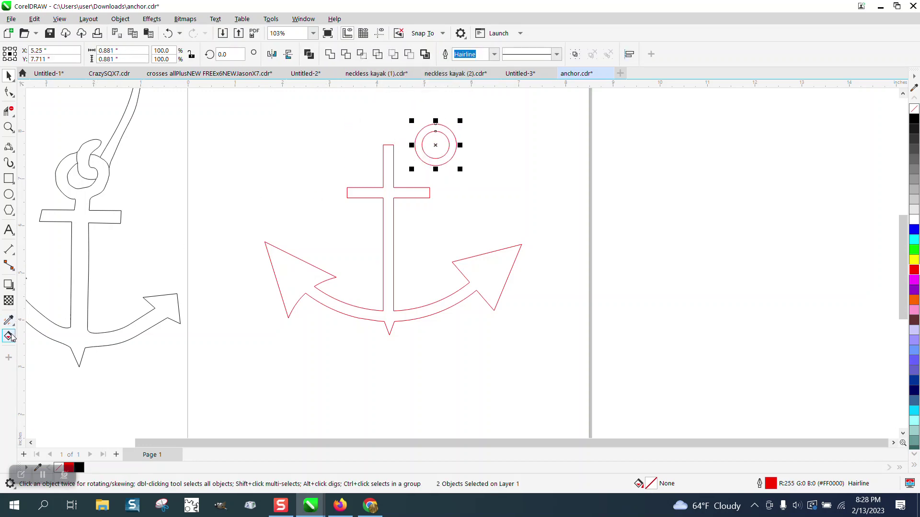
# Step: Create a ring from the band between the shifted circles with Smart Fill and move it 1 in back onto the shank's end
pyautogui.press('g')
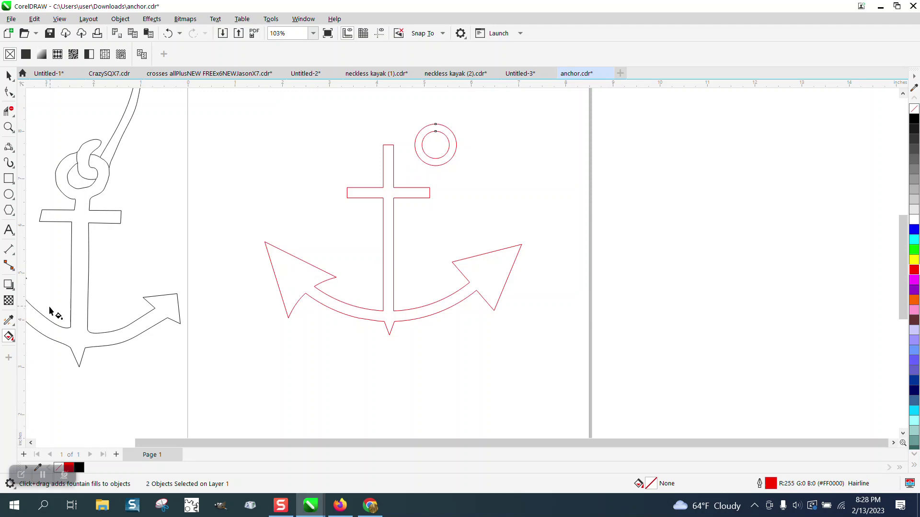
pyautogui.click(9, 337)
pyautogui.click(38, 349)
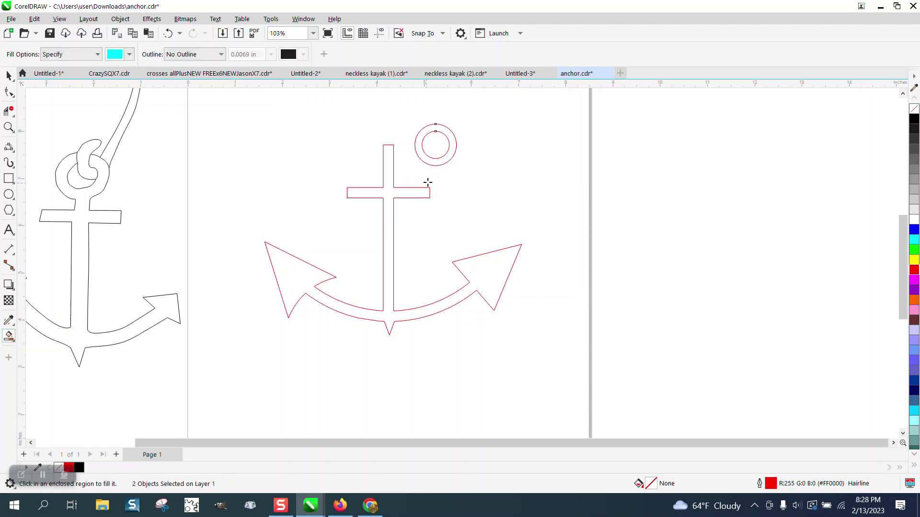
pyautogui.click(433, 162)
pyautogui.press('c')
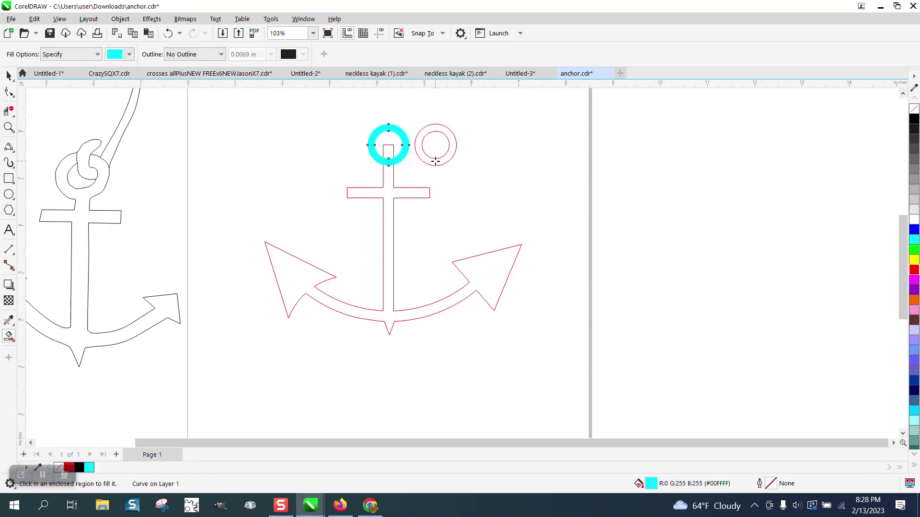
# Step: Give the new ring no fill and a black outline, and delete the two original red circles
pyautogui.click(914, 110)
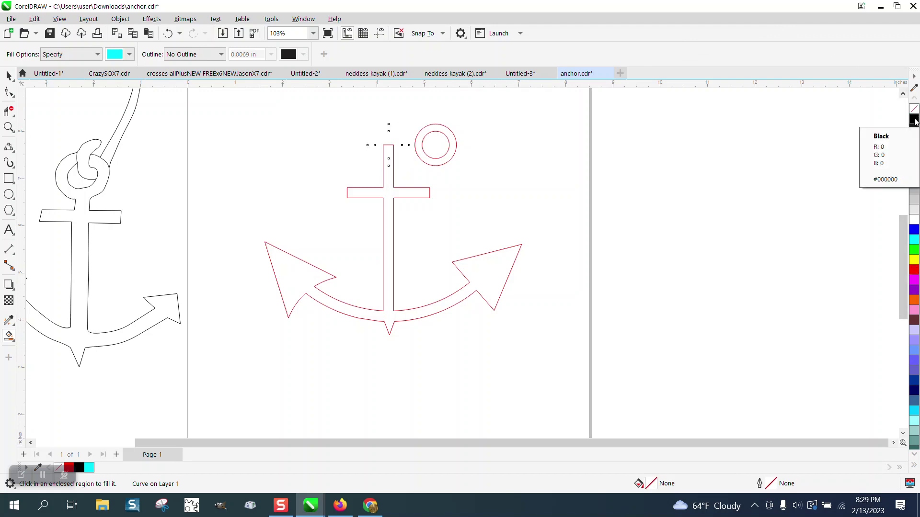
pyautogui.rightClick(914, 120)
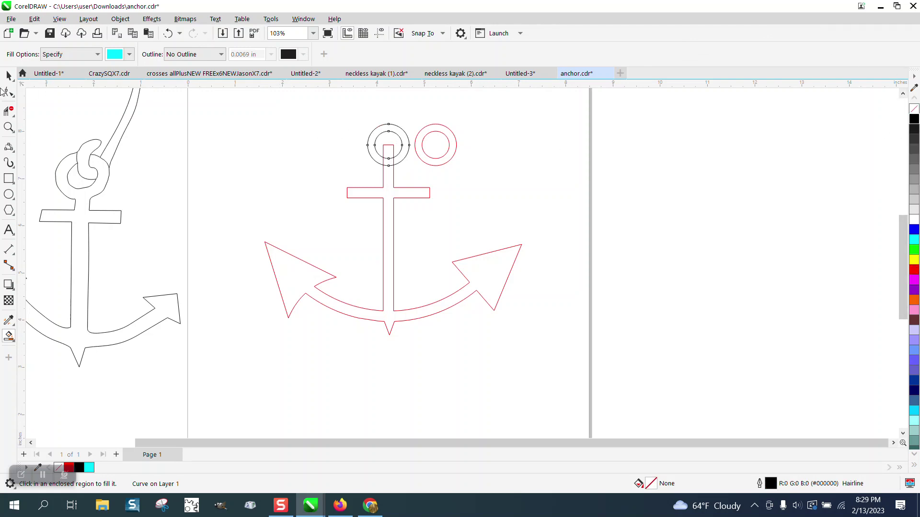
pyautogui.click(9, 76)
pyautogui.moveTo(416, 111); pyautogui.dragTo(490, 168)
pyautogui.press('Delete')
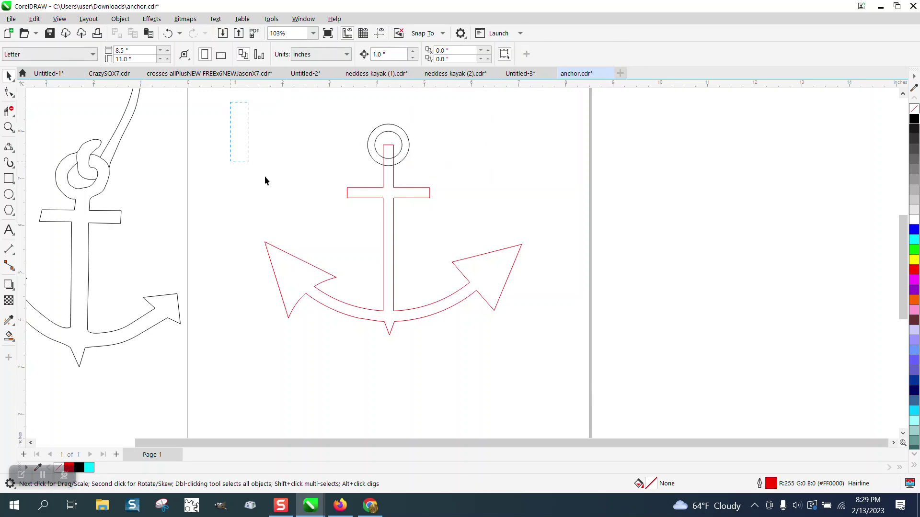
# Step: Delete the shank segments inside the ring and the ring arc crossing the shank with Virtual Segment Delete
pyautogui.moveTo(584, 353); pyautogui.dragTo(584, 352)
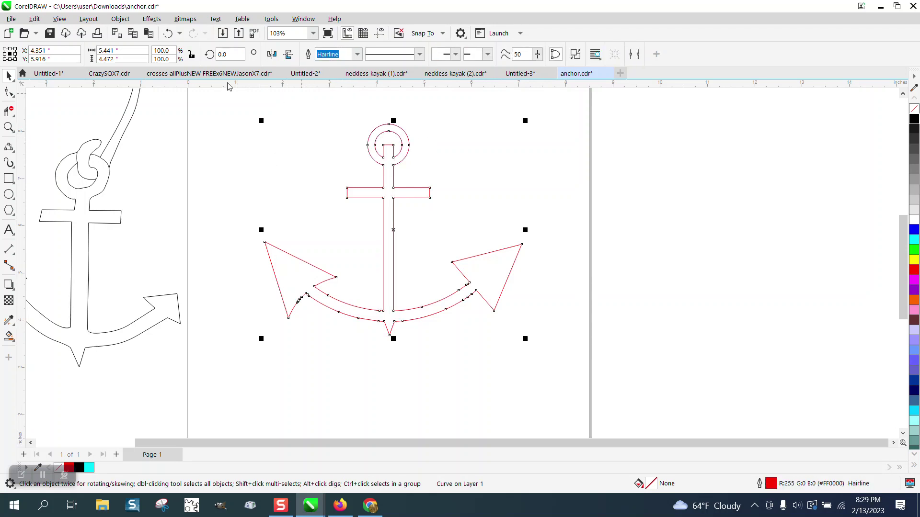
pyautogui.click(168, 33)
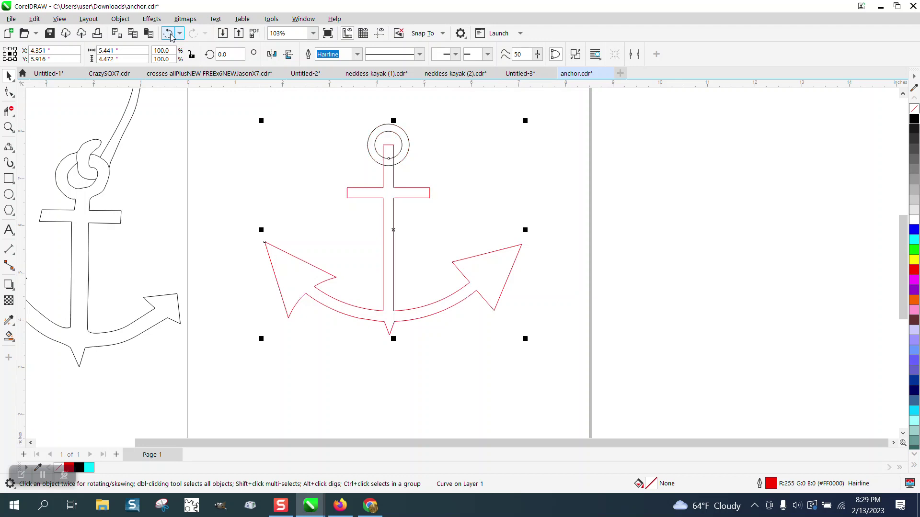
pyautogui.click(9, 127)
pyautogui.moveTo(343, 104); pyautogui.dragTo(522, 213)
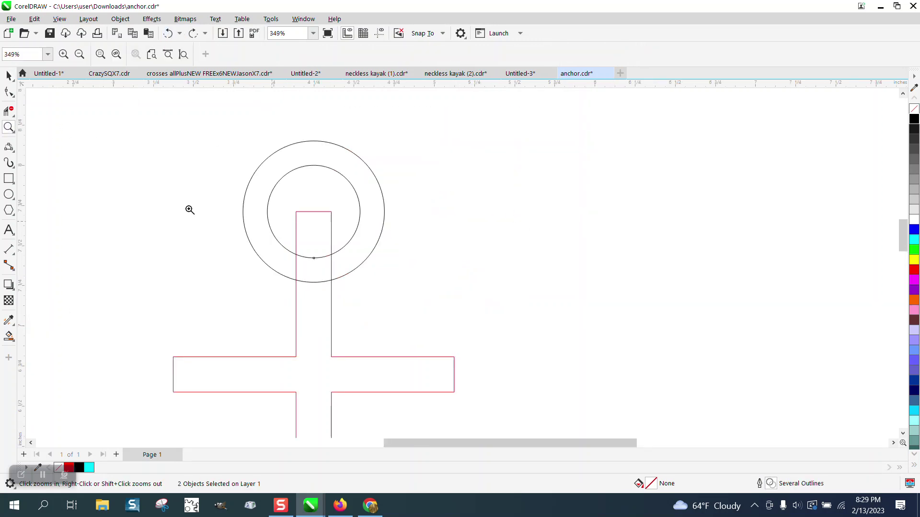
pyautogui.click(9, 112)
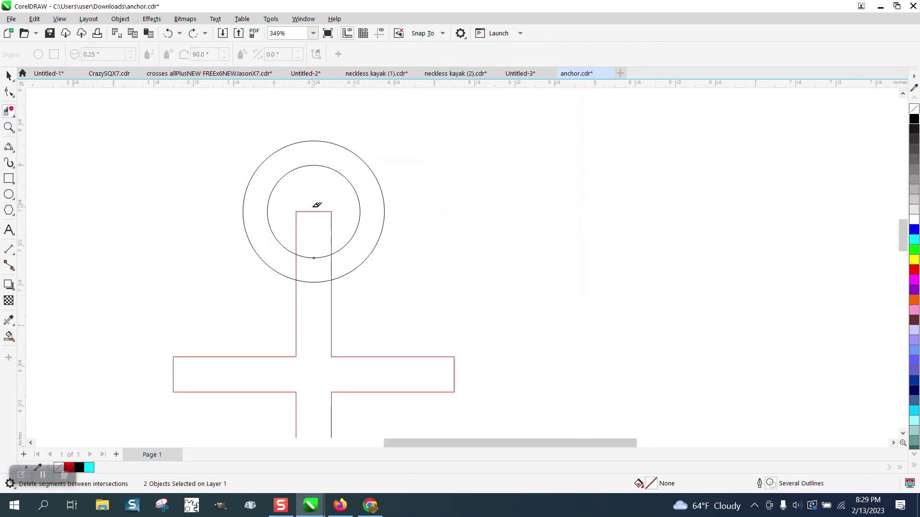
pyautogui.click(296, 224)
pyautogui.click(297, 267)
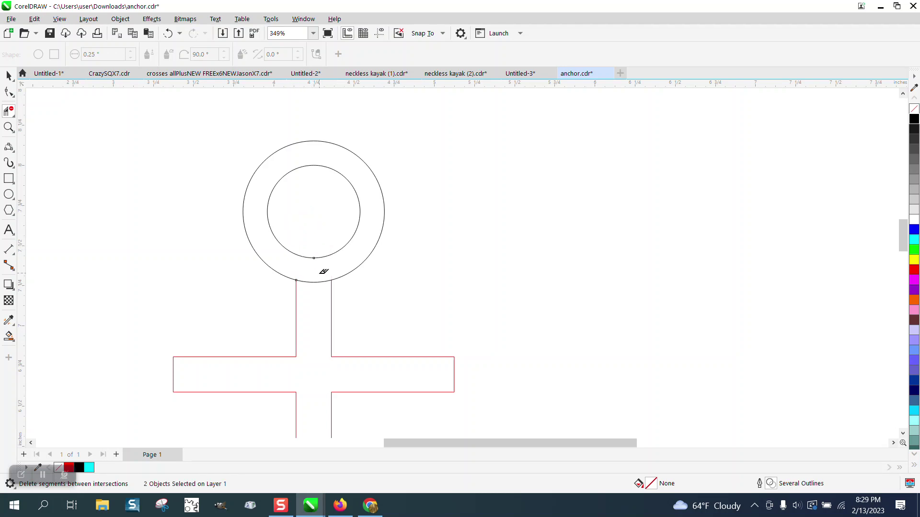
pyautogui.click(324, 279)
# Step: Make a one-piece anchor from the enclosed outlines with Smart Fill, placed right of the page with no fill and a black outline
pyautogui.scroll(-6, 300, 246)
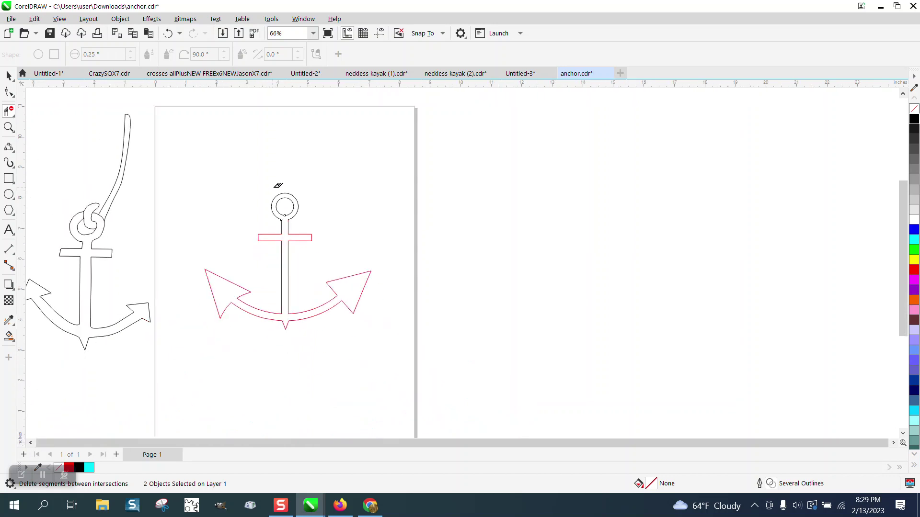
pyautogui.click(8, 336)
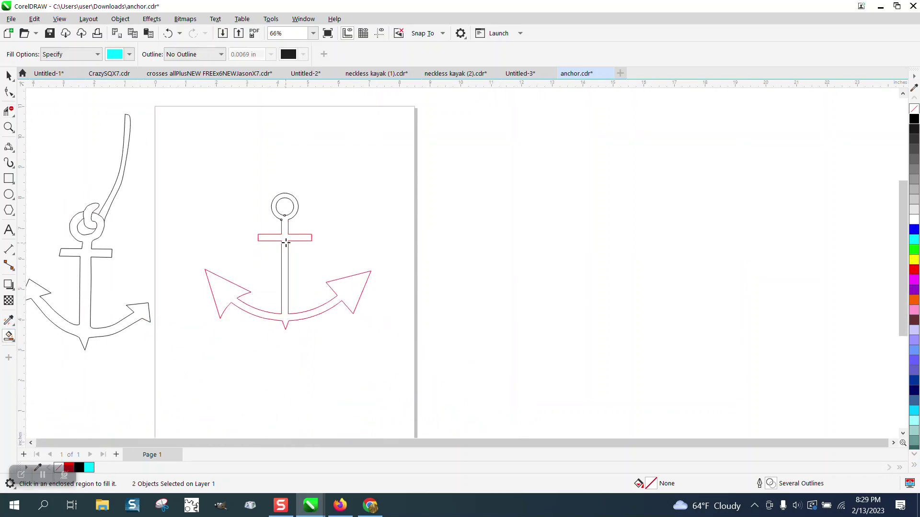
pyautogui.click(285, 239)
pyautogui.click(8, 76)
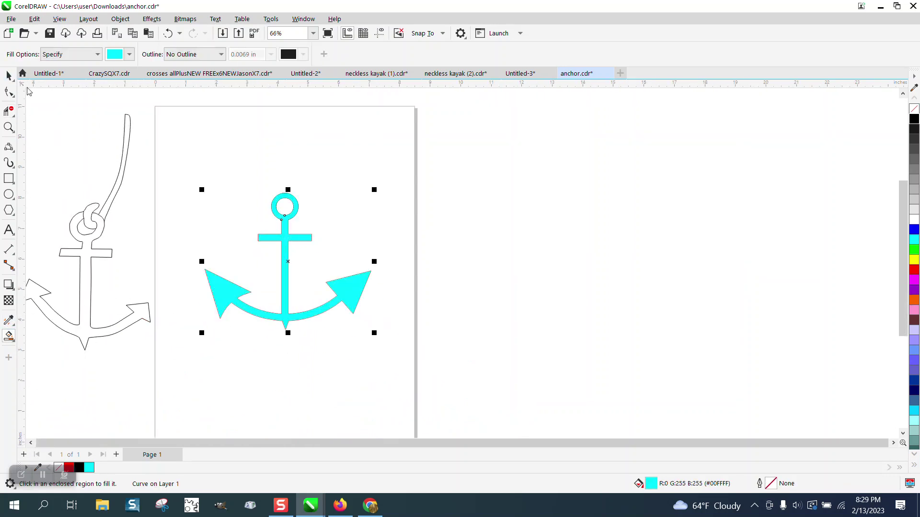
pyautogui.moveTo(287, 261); pyautogui.dragTo(530, 258)
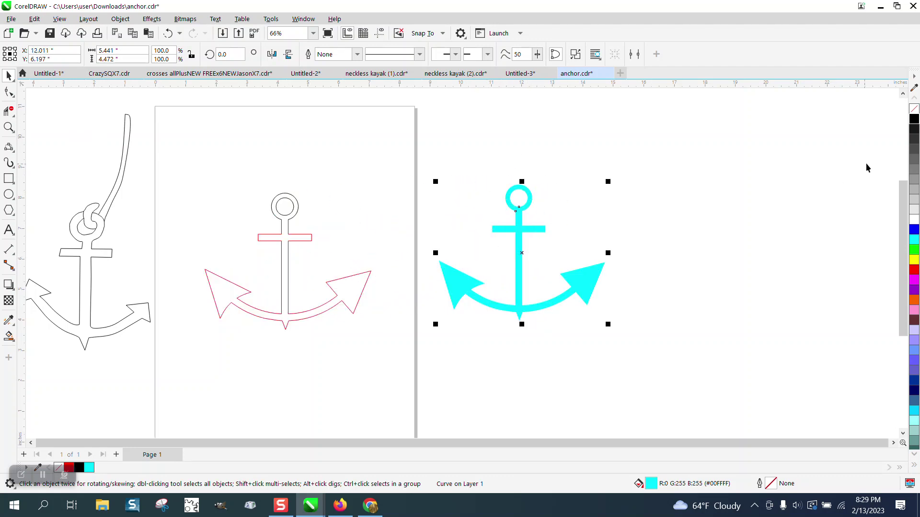
pyautogui.click(914, 109)
pyautogui.rightClick(914, 119)
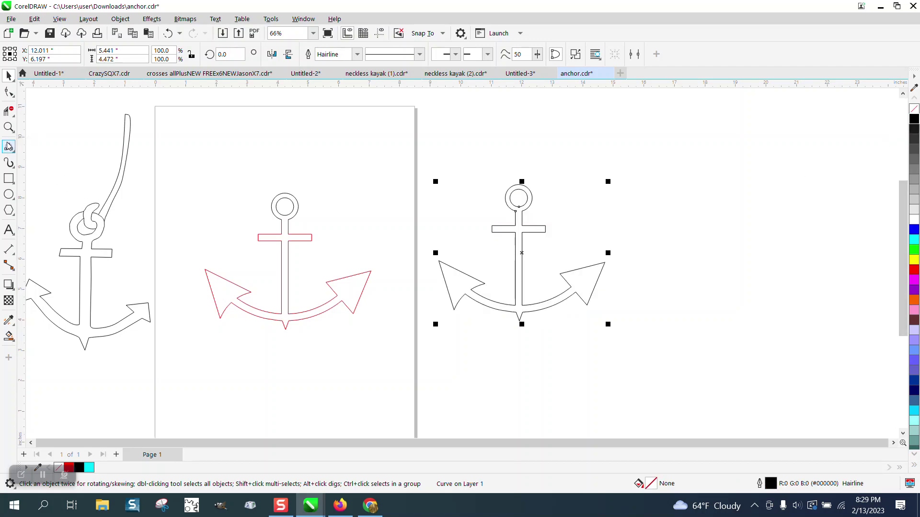
# Step: Move all ring and crossbar nodes of the new anchor straight up about 1 in to lengthen its shank
pyautogui.click(8, 128)
pyautogui.moveTo(376, 139); pyautogui.dragTo(695, 383)
pyautogui.click(9, 92)
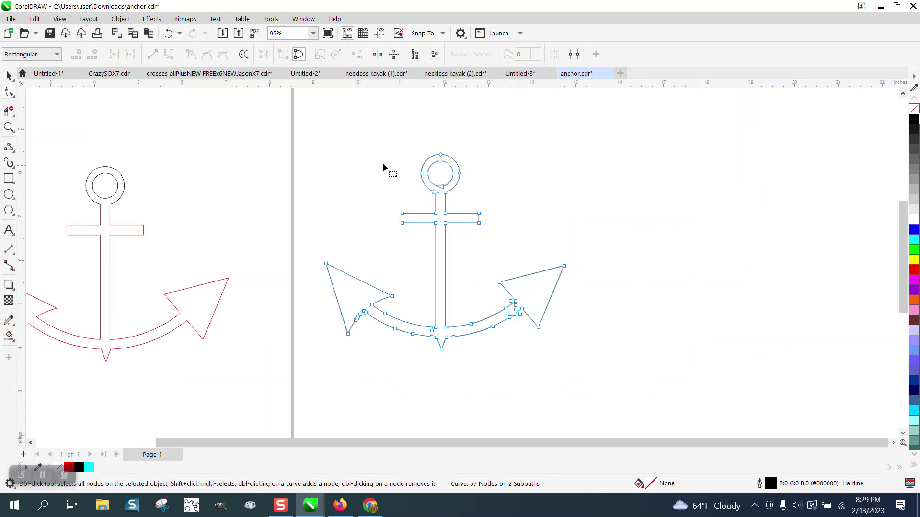
pyautogui.moveTo(508, 252); pyautogui.dragTo(511, 252)
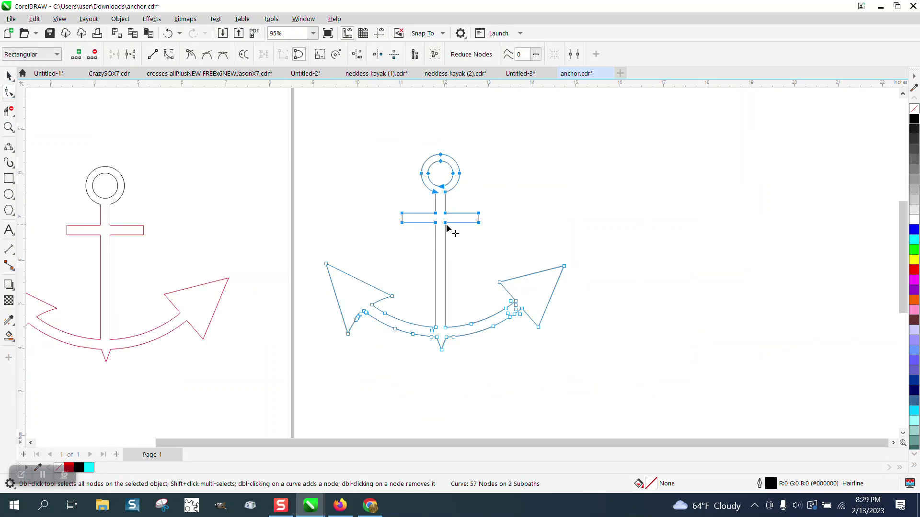
pyautogui.moveTo(445, 222); pyautogui.dragTo(448, 180)
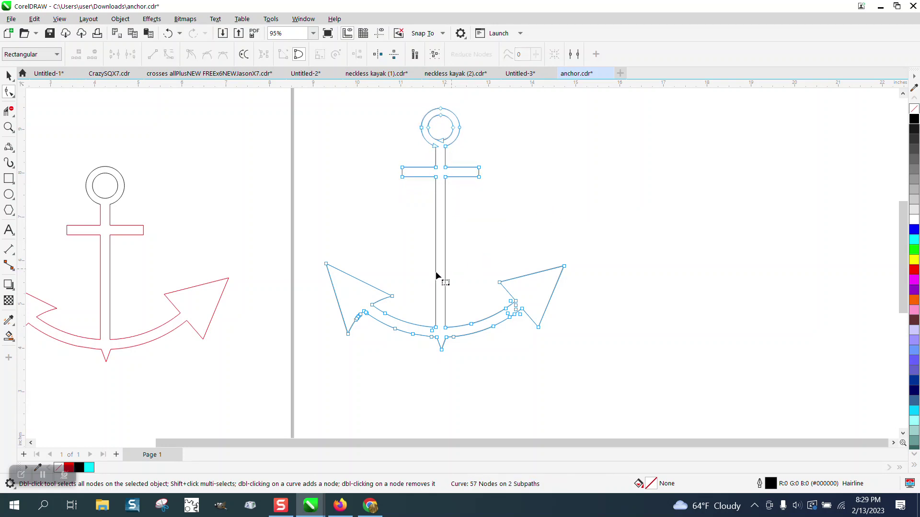
# Step: Examine the ring and rope of the existing anchor drawing and compare it with the two newly built anchors
pyautogui.scroll(-2, 435, 271)
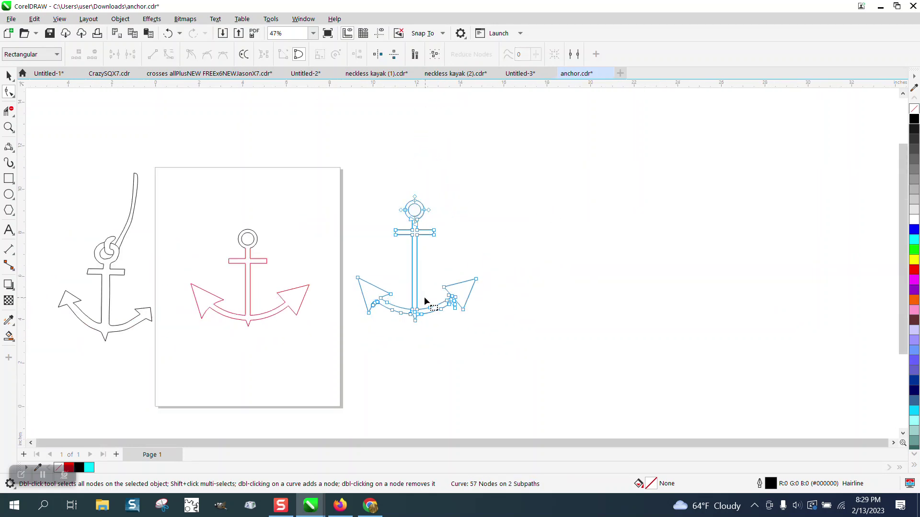
pyautogui.click(8, 127)
pyautogui.moveTo(95, 245); pyautogui.dragTo(202, 284)
pyautogui.rightClick(242, 240)
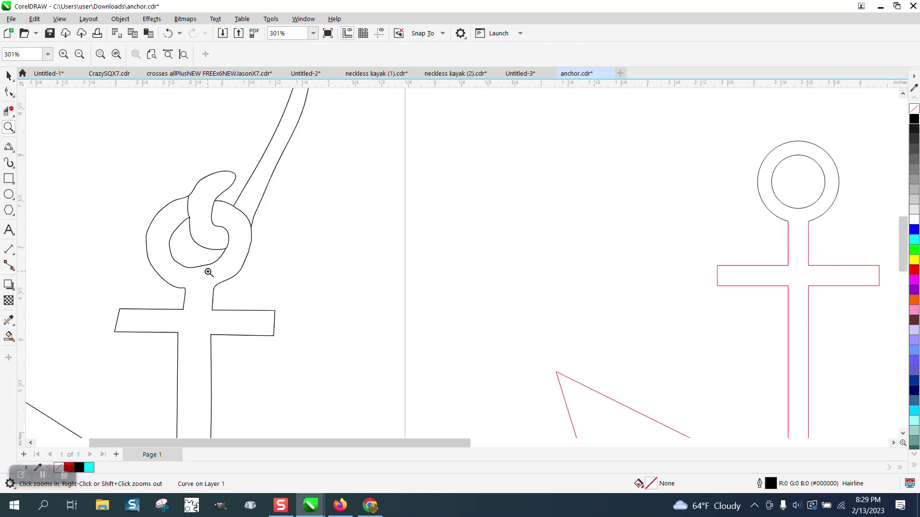
pyautogui.rightClick(231, 232)
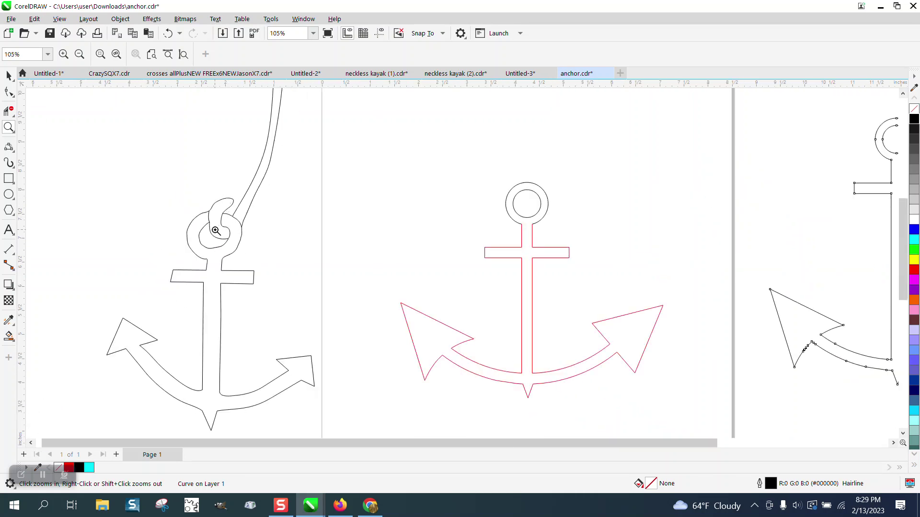
pyautogui.scroll(-1, 212, 232)
pyautogui.scroll(-3, 213, 231)
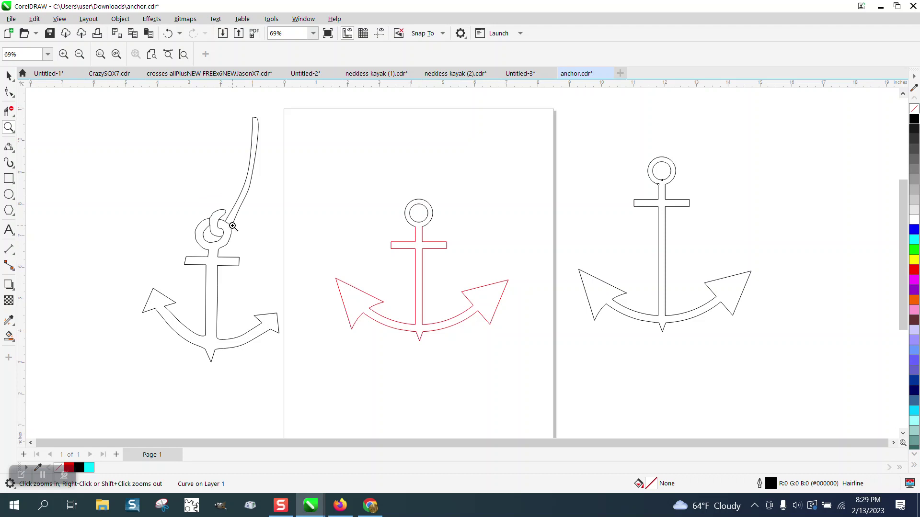
pyautogui.scroll(-1, 233, 230)
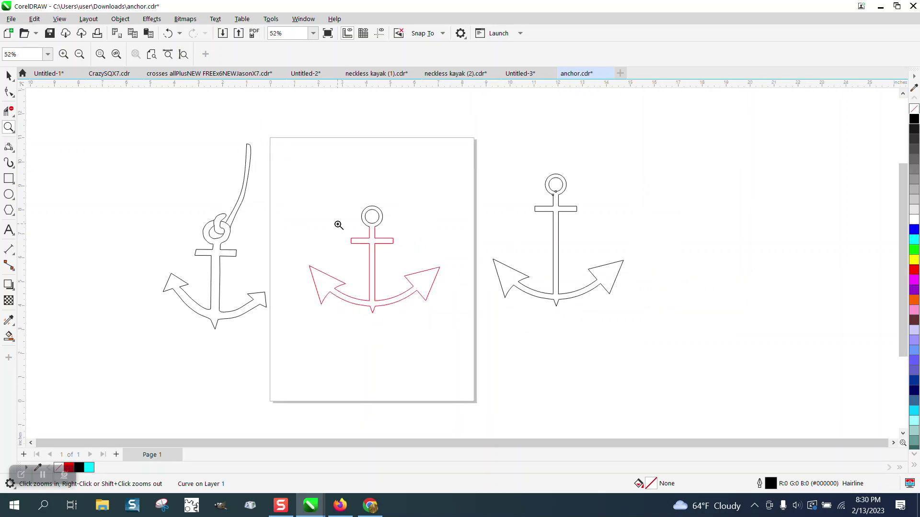
# Step: Fill the lengthened anchor beside the page with solid black using Smart Fill
pyautogui.moveTo(489, 157); pyautogui.dragTo(675, 327)
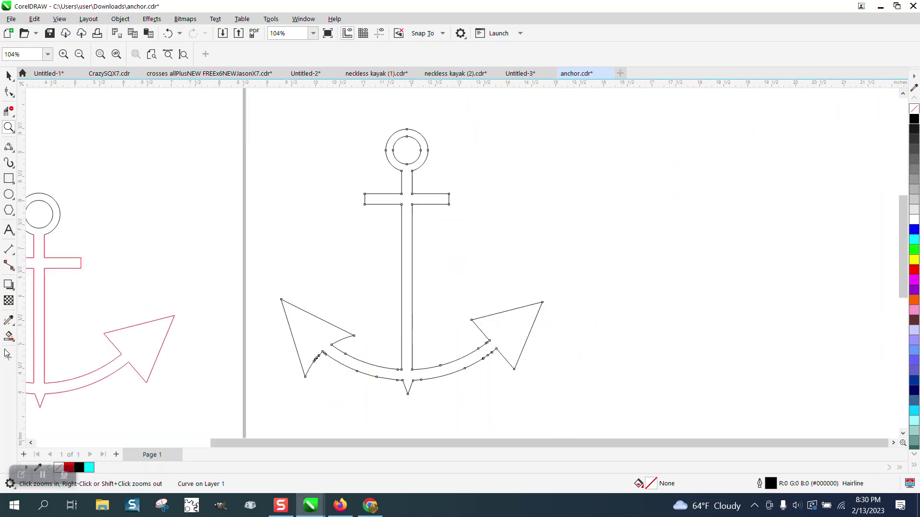
pyautogui.click(9, 336)
pyautogui.click(129, 56)
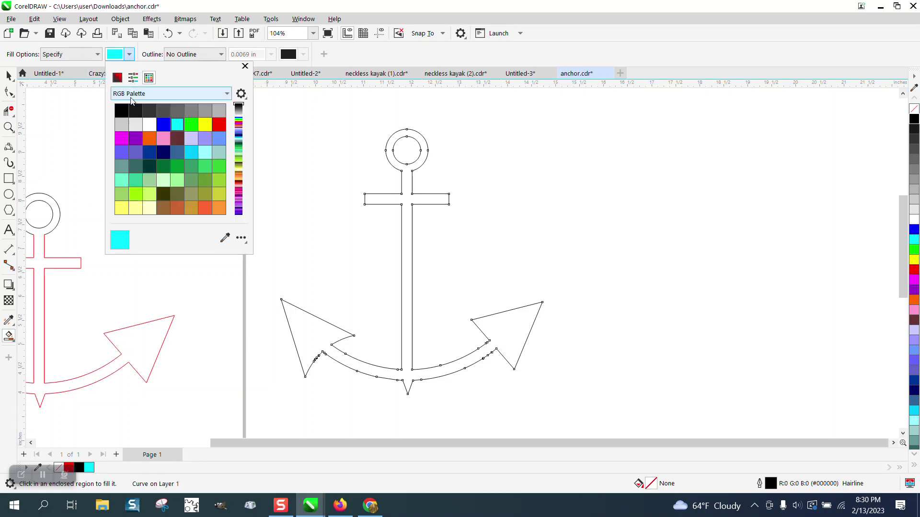
pyautogui.click(122, 111)
pyautogui.click(411, 204)
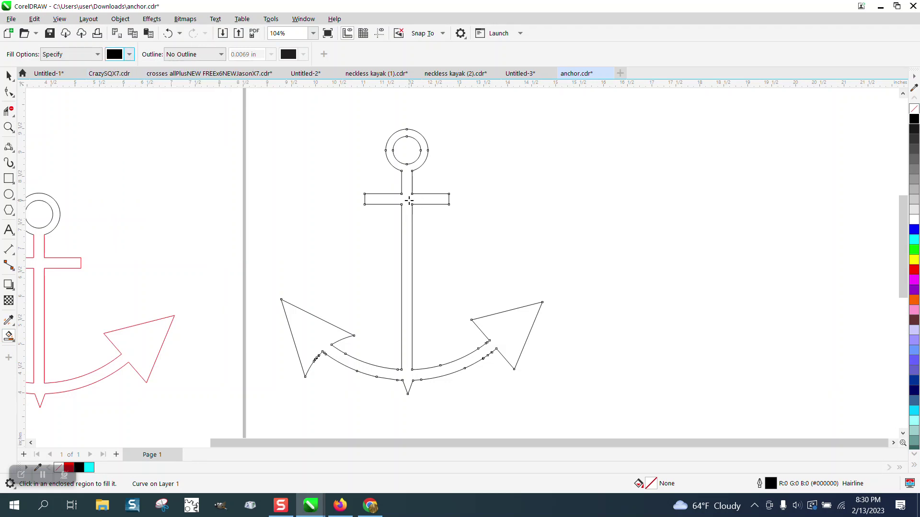
pyautogui.click(412, 202)
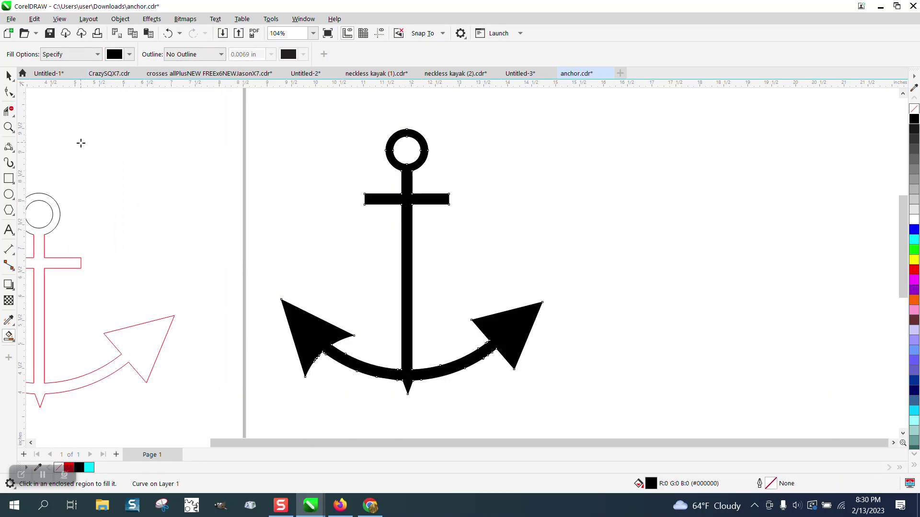